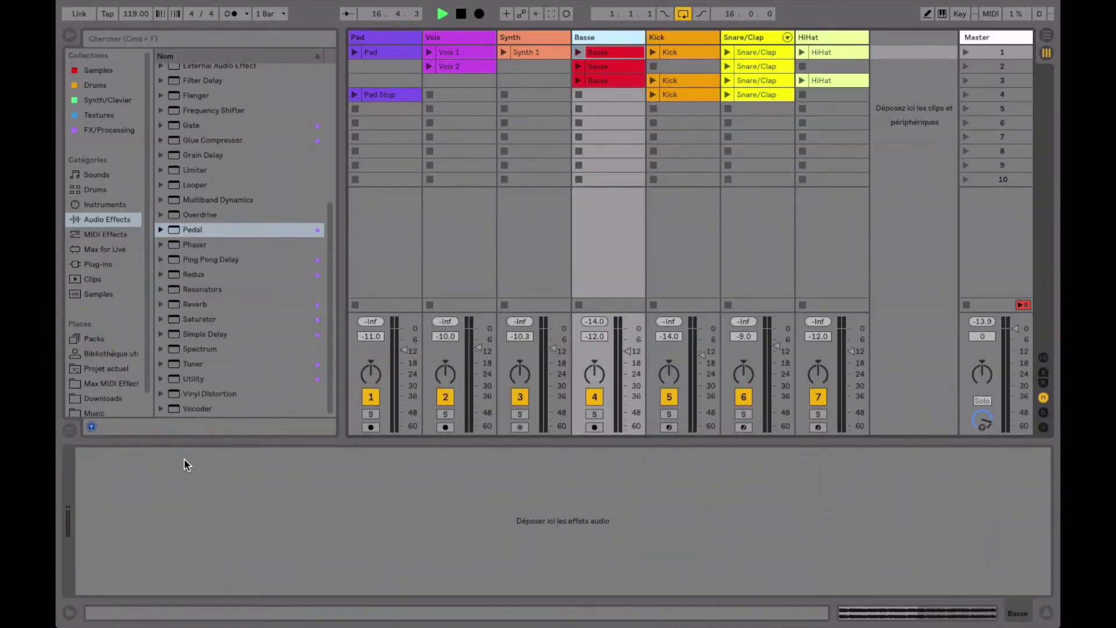
Step: Play the first Basse clip and add the Bass Guitar Front of Stage Pedal preset to its track with Gain at 20 %
{"action": "left_click", "coordinate": [578, 53]}
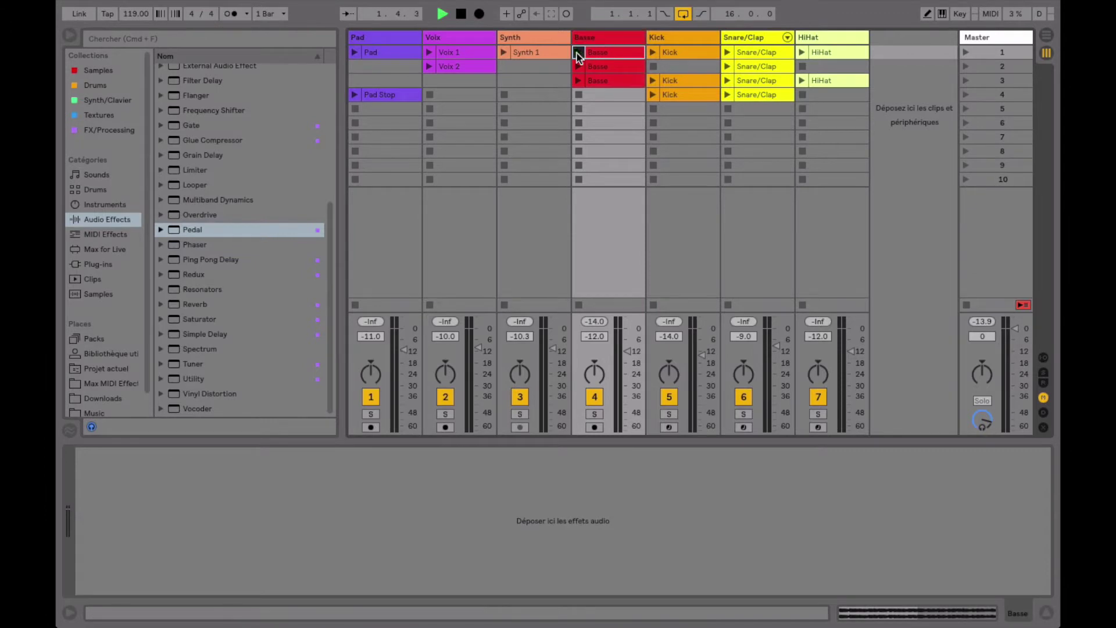
{"action": "left_click", "coordinate": [161, 231]}
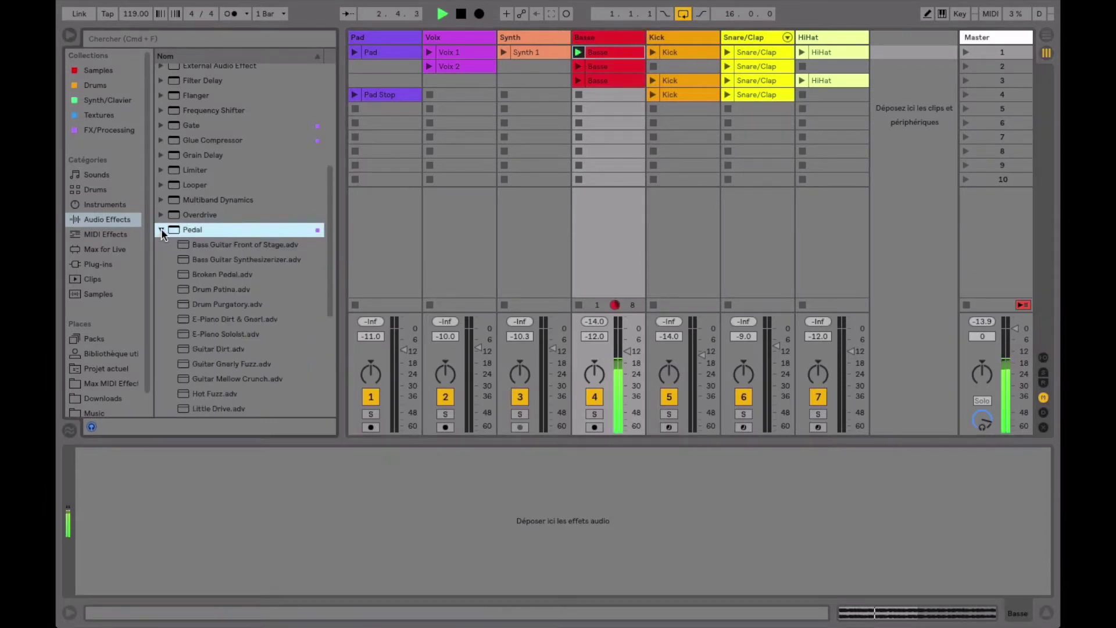
{"action": "left_click_drag", "start_coordinate": [228, 247], "coordinate": [615, 47]}
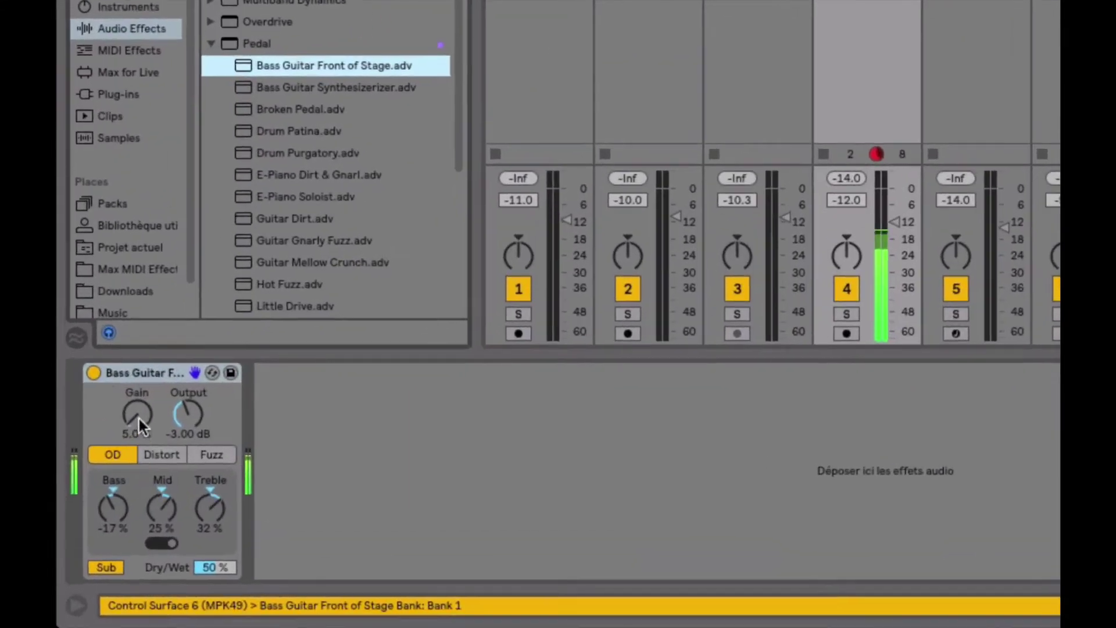
{"action": "left_click_drag", "start_coordinate": [111, 481], "coordinate": [110, 476]}
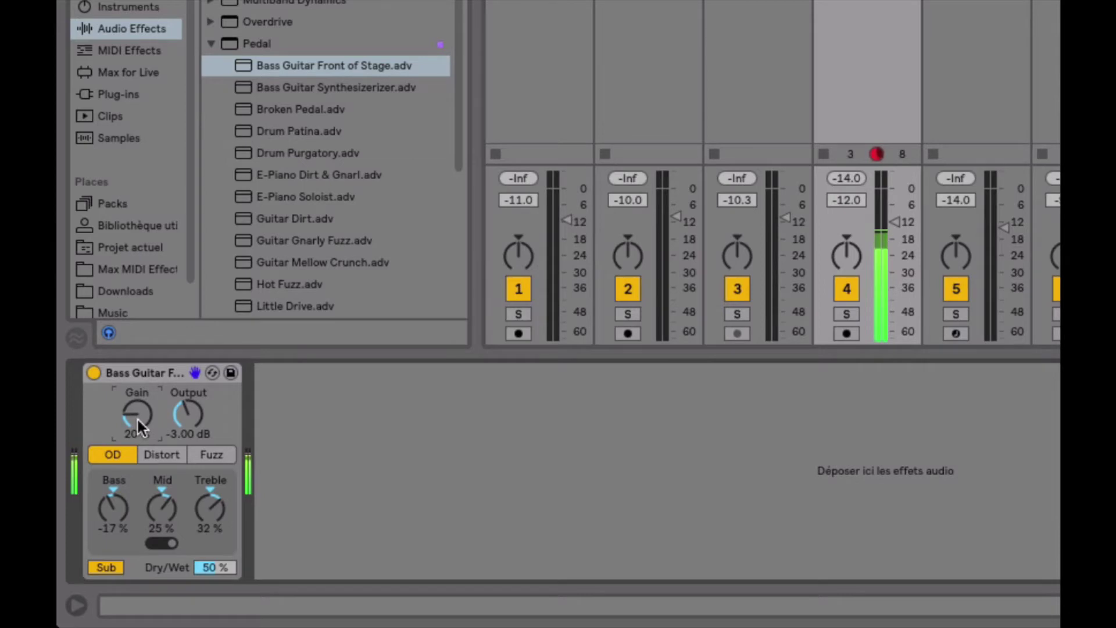
Step: Add the Bass Guitar Synthesizerizer preset after the first pedal and audition its Distort and OD modes before returning to Fuzz
{"action": "double_click", "coordinate": [323, 88]}
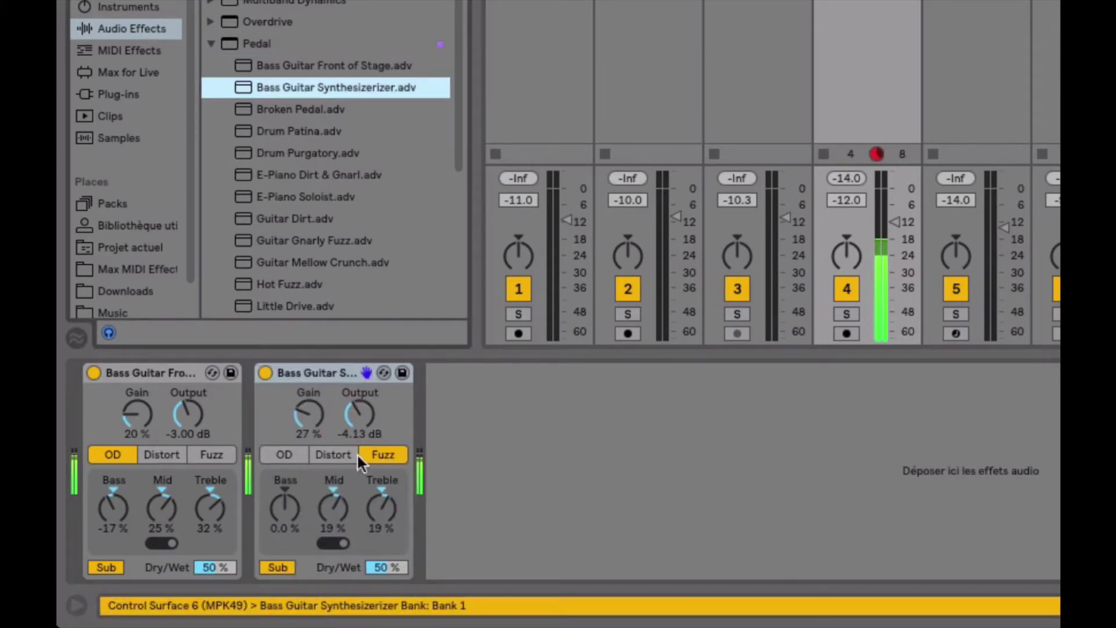
{"action": "left_click", "coordinate": [333, 455]}
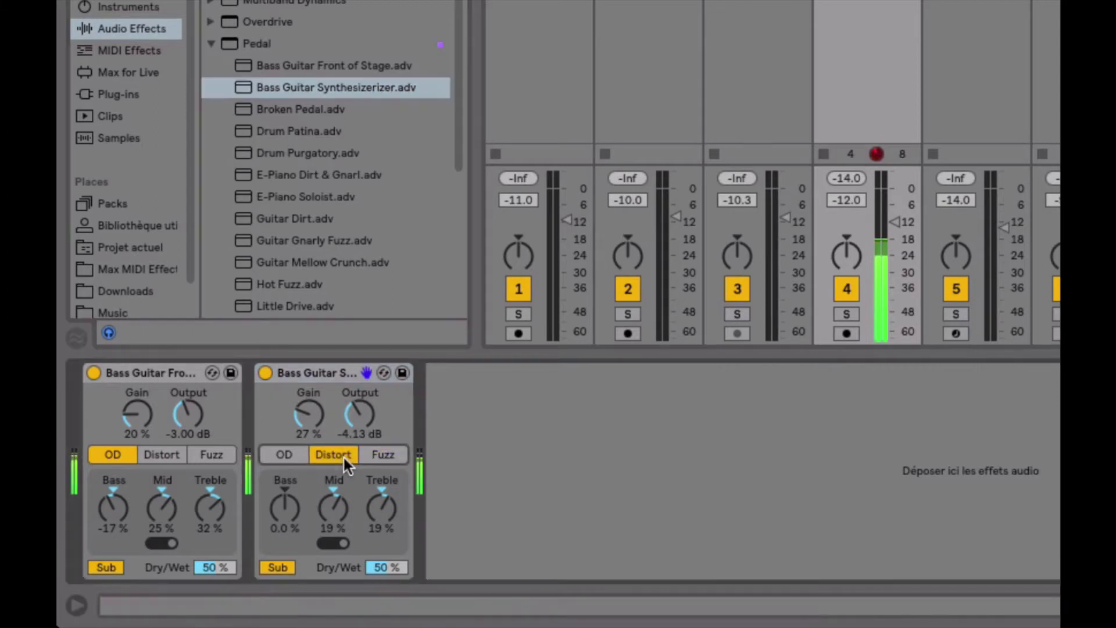
{"action": "left_click", "coordinate": [289, 455]}
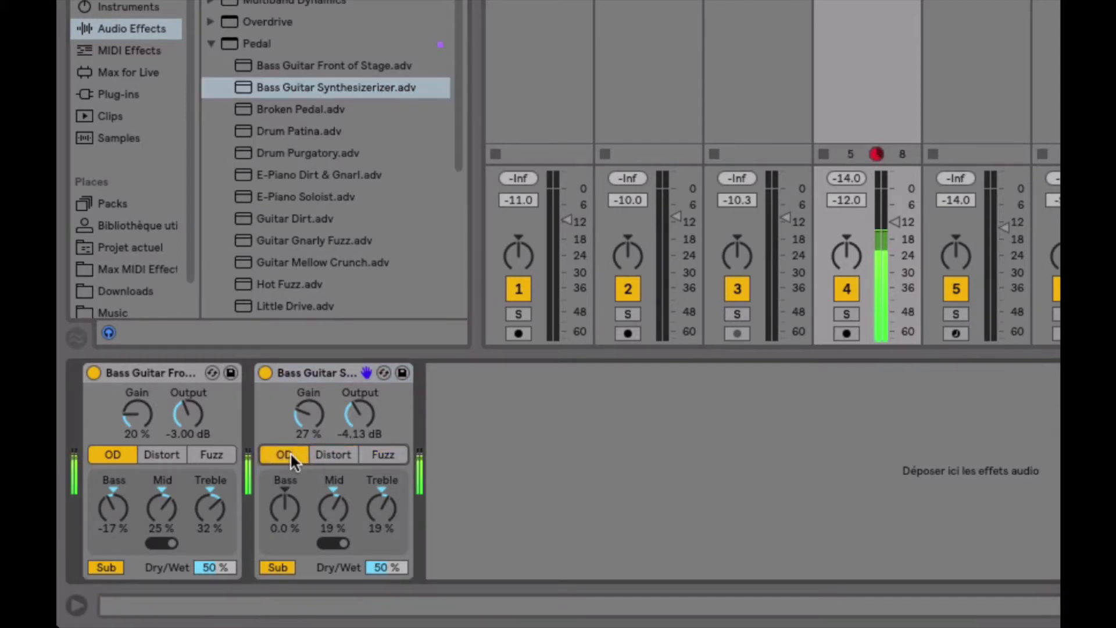
{"action": "left_click", "coordinate": [330, 455]}
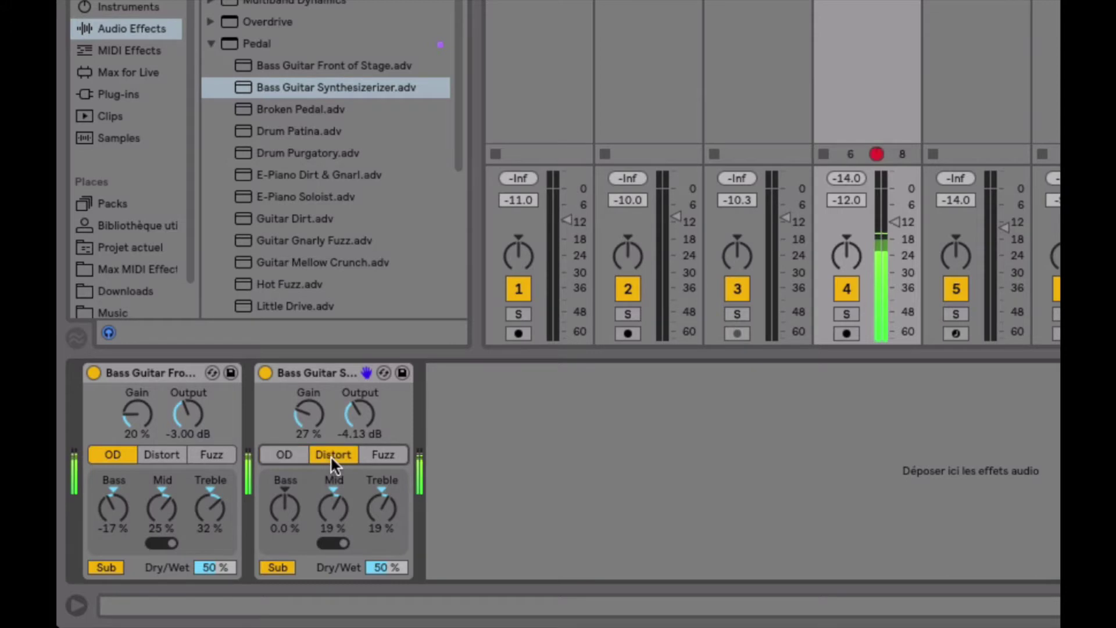
{"action": "left_click", "coordinate": [378, 455]}
Step: Set the Bass Guitar Synthesizerizer pedal's Gain to 35 % and its Dry/Wet to 38 %
{"action": "left_click_drag", "start_coordinate": [298, 416], "coordinate": [299, 407]}
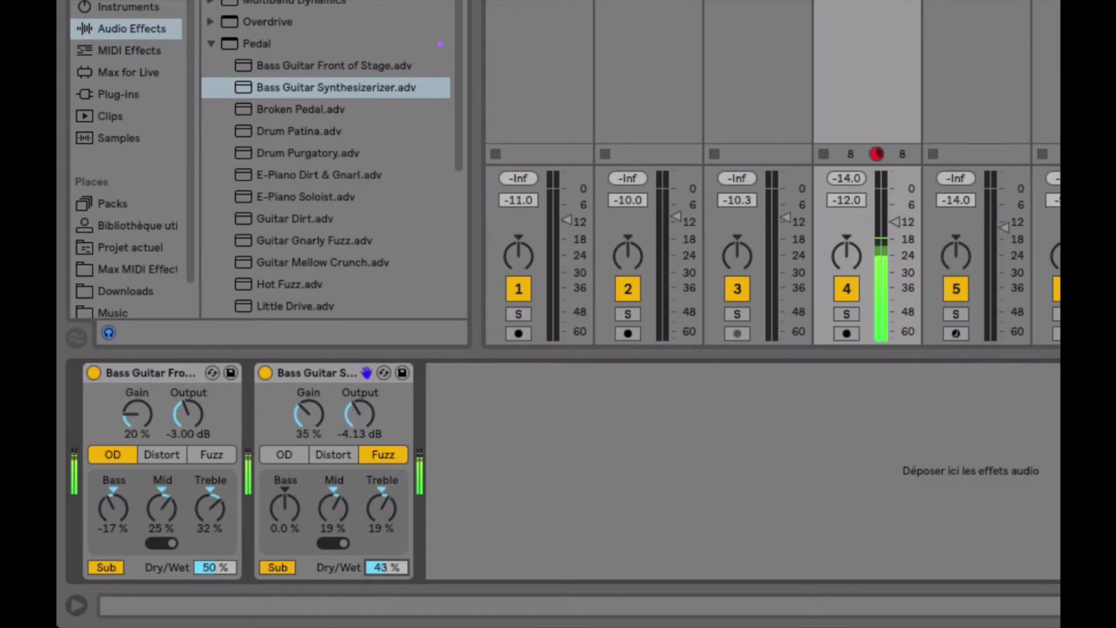
{"action": "left_click_drag", "start_coordinate": [387, 567], "coordinate": [386, 541]}
{"action": "left_click_drag", "start_coordinate": [387, 568], "coordinate": [387, 569]}
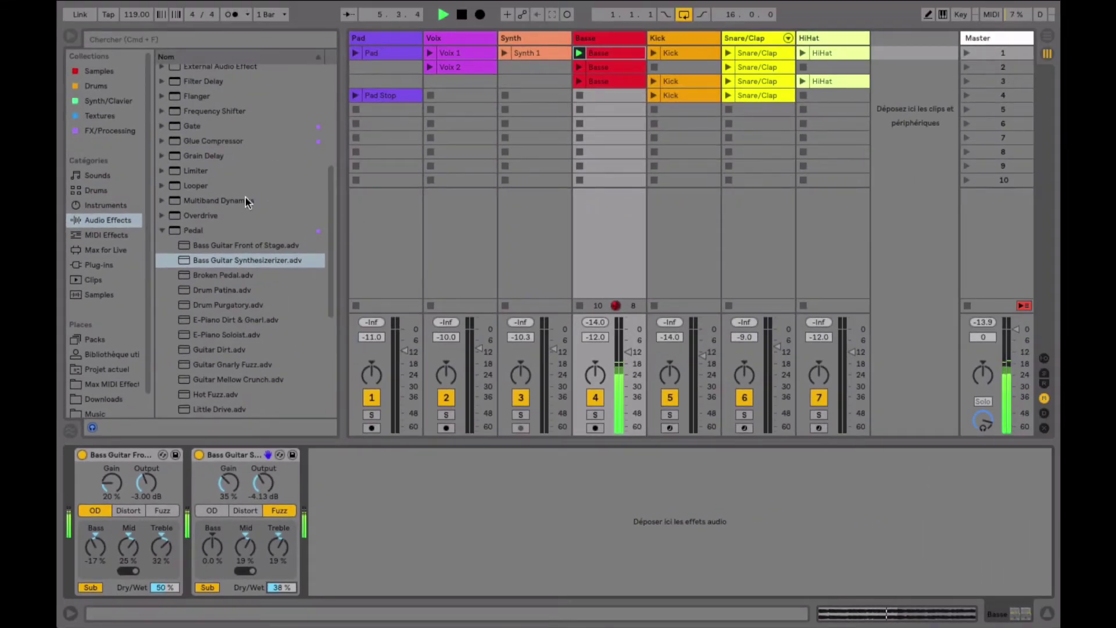
Step: Add the Bass Amp + cabinet effect rack after the two pedals on the Basse track, and stop the track's clip
{"action": "scroll", "coordinate": [244, 201], "scroll_direction": "up", "scroll_amount": 5}
{"action": "left_click", "coordinate": [164, 86]}
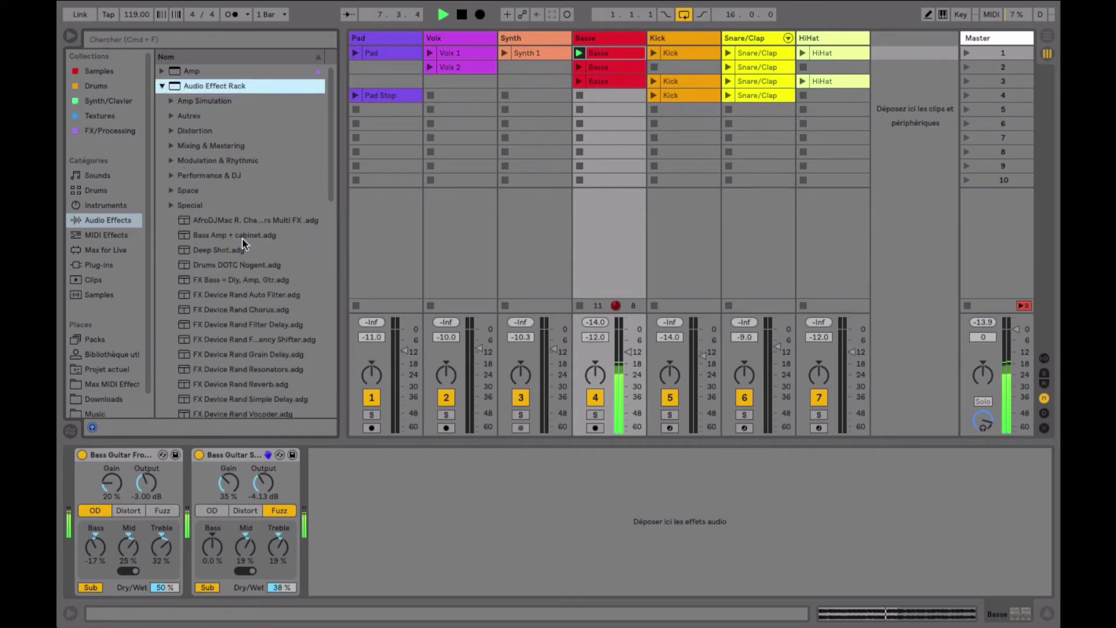
{"action": "left_click_drag", "start_coordinate": [232, 236], "coordinate": [390, 560]}
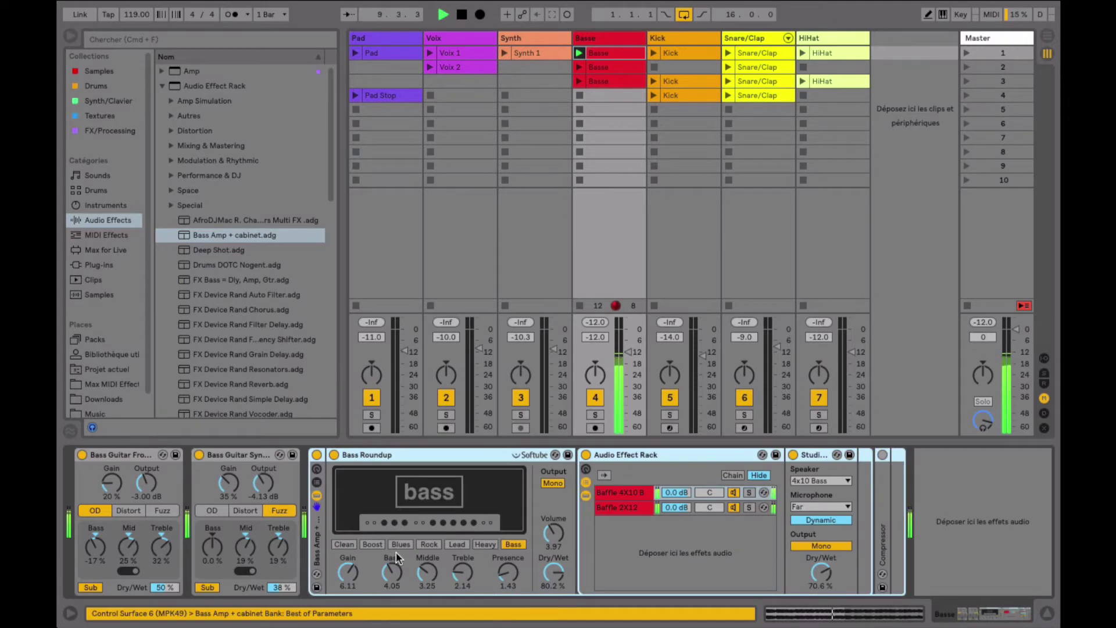
{"action": "left_click", "coordinate": [580, 305]}
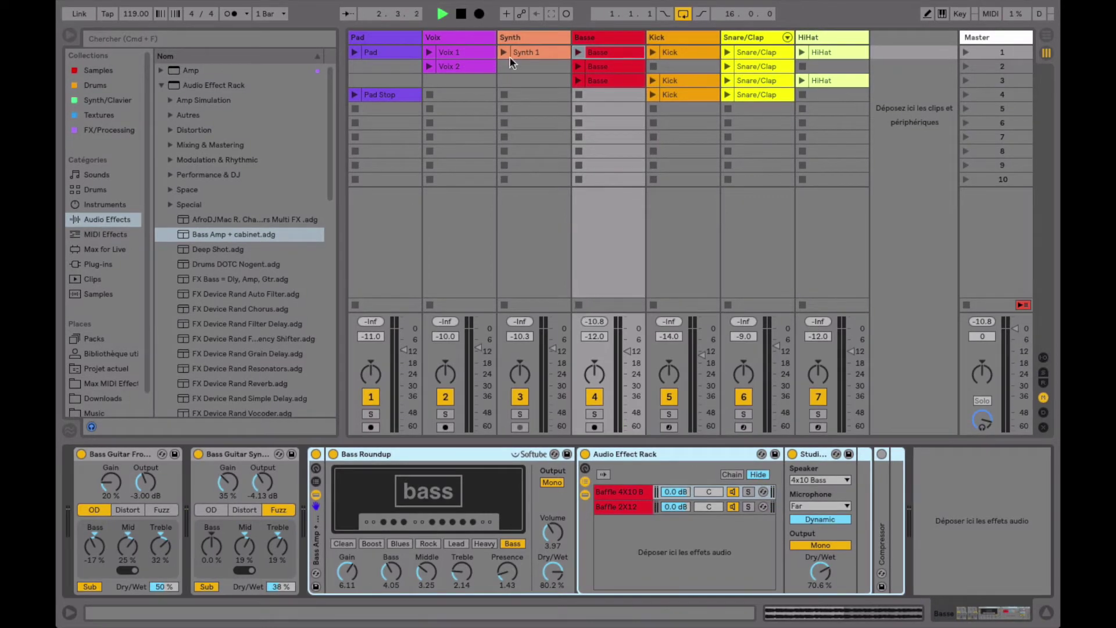
Step: Play the Synth 1 clip and add the Hot Fuzz Pedal preset to the Synth track
{"action": "left_click", "coordinate": [504, 52]}
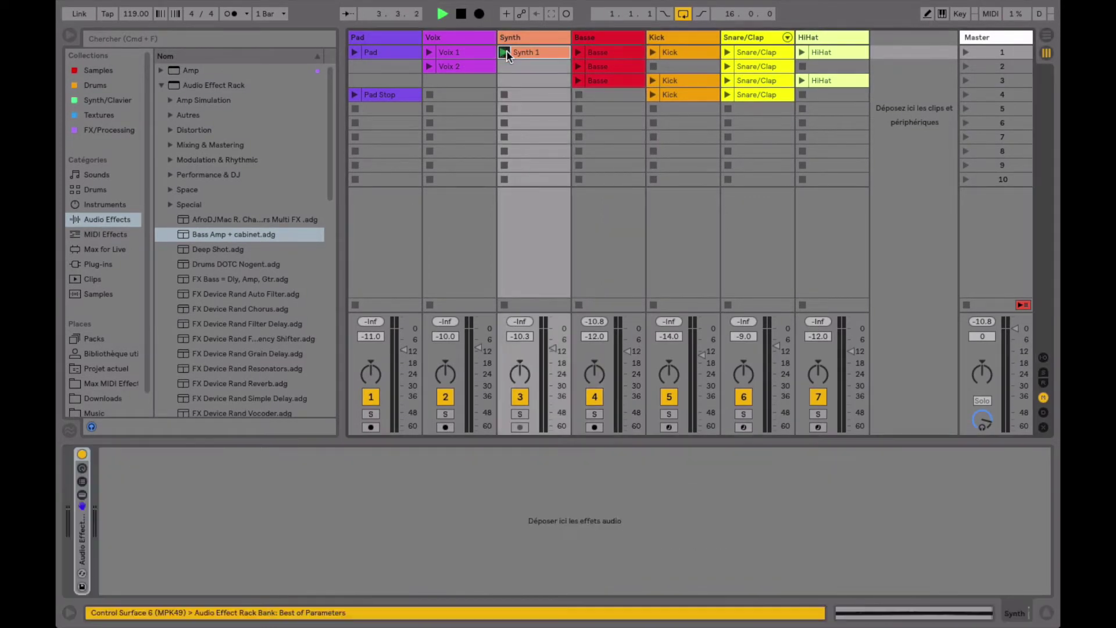
{"action": "left_click", "coordinate": [161, 85]}
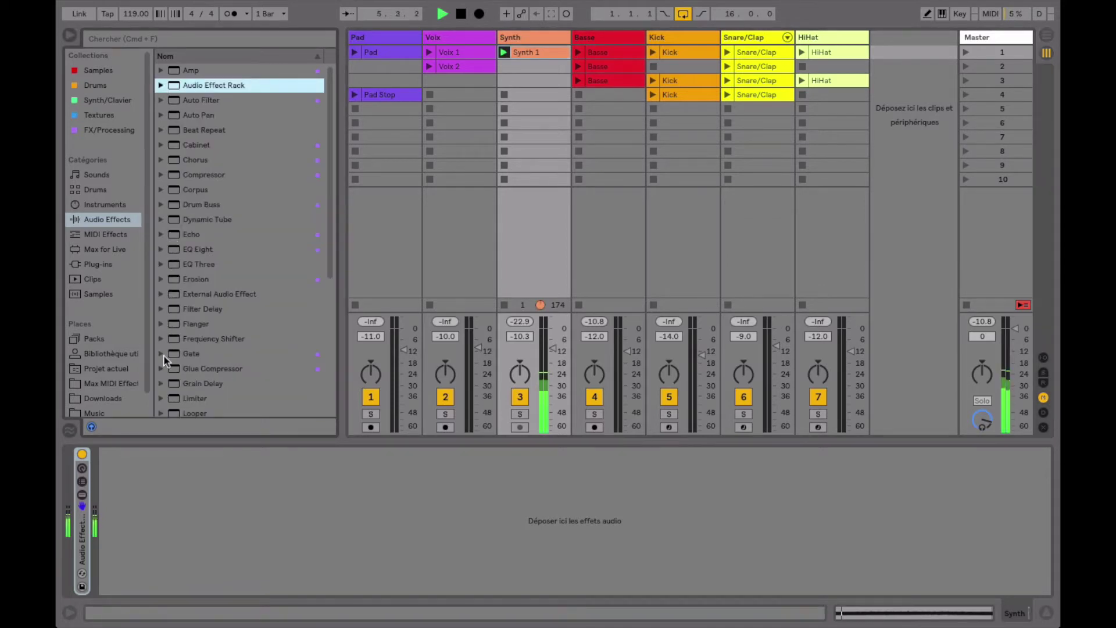
{"action": "scroll", "coordinate": [166, 317], "scroll_direction": "down", "scroll_amount": 5}
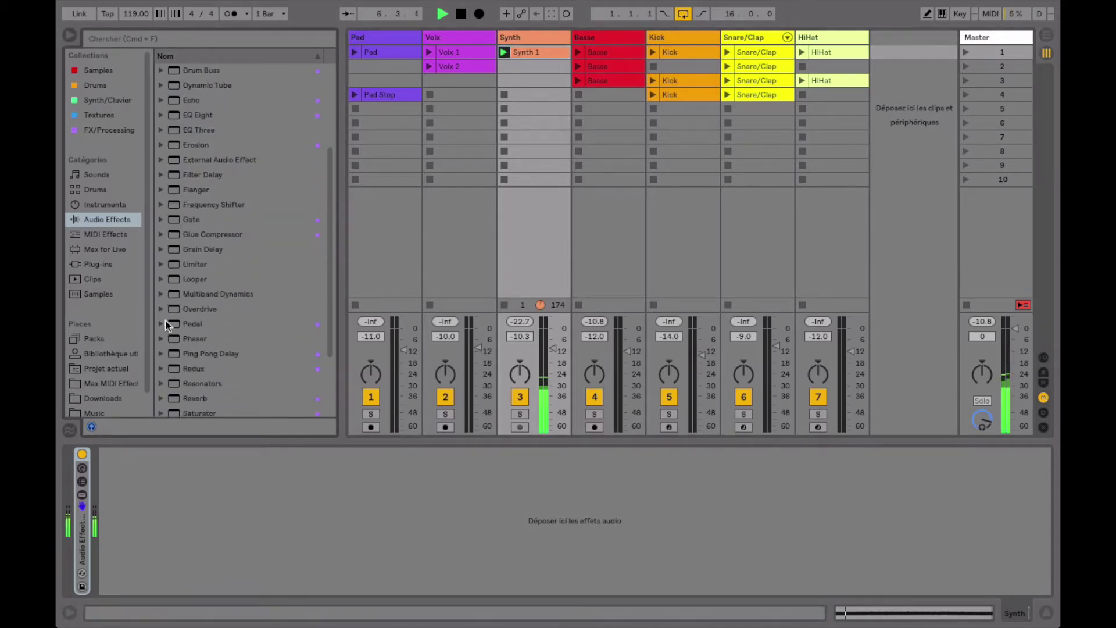
{"action": "left_click", "coordinate": [162, 324]}
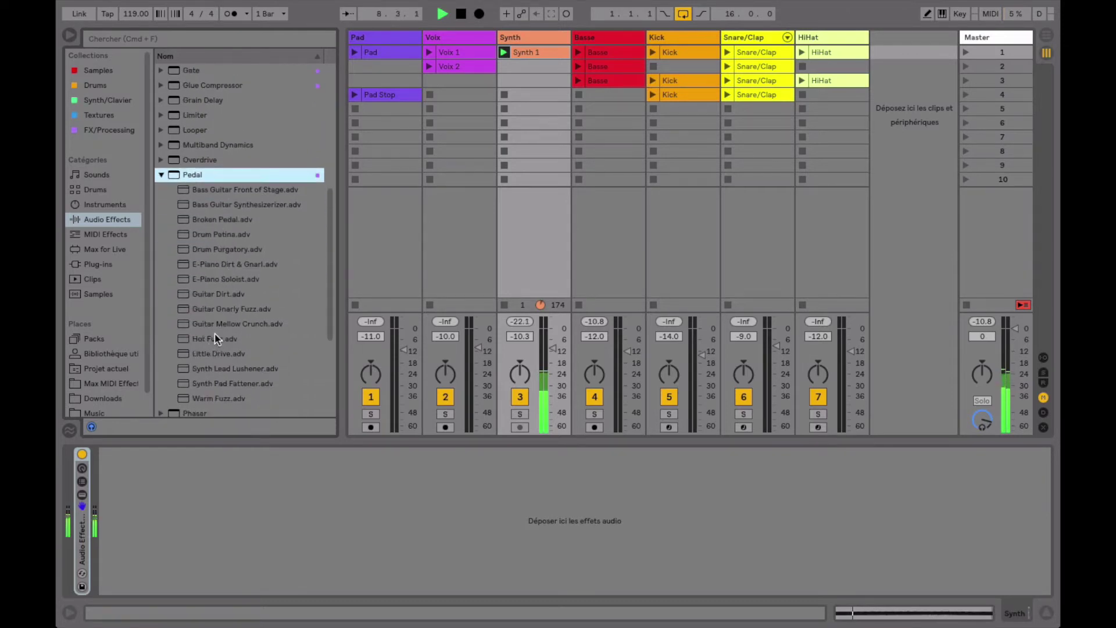
{"action": "left_click_drag", "start_coordinate": [214, 337], "coordinate": [531, 41]}
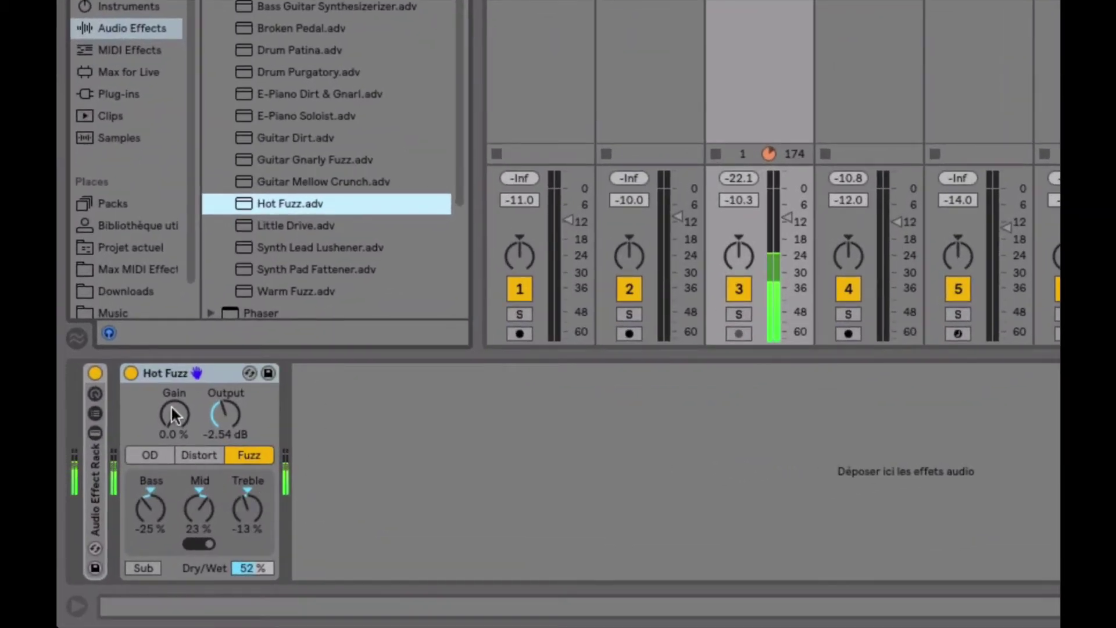
Step: Set Hot Fuzz to Gain 40 %, Mid 48 % with the lowest mid-frequency range, and Dry/Wet 100 %, ending with the Synth clip stopped
{"action": "left_click_drag", "start_coordinate": [171, 410], "coordinate": [171, 369]}
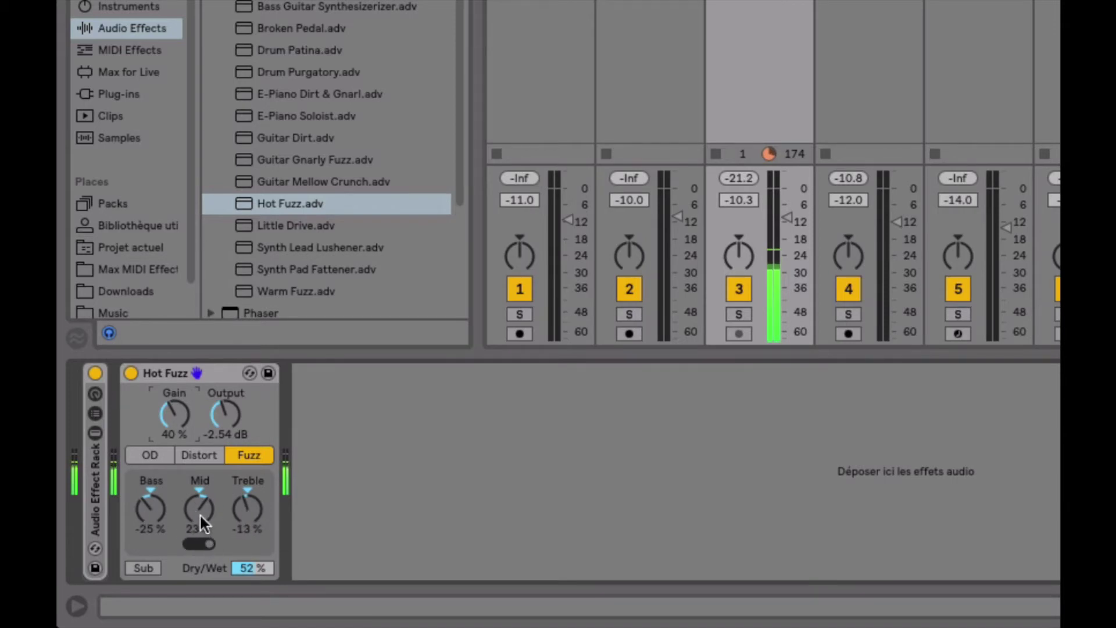
{"action": "left_click_drag", "start_coordinate": [200, 514], "coordinate": [200, 427]}
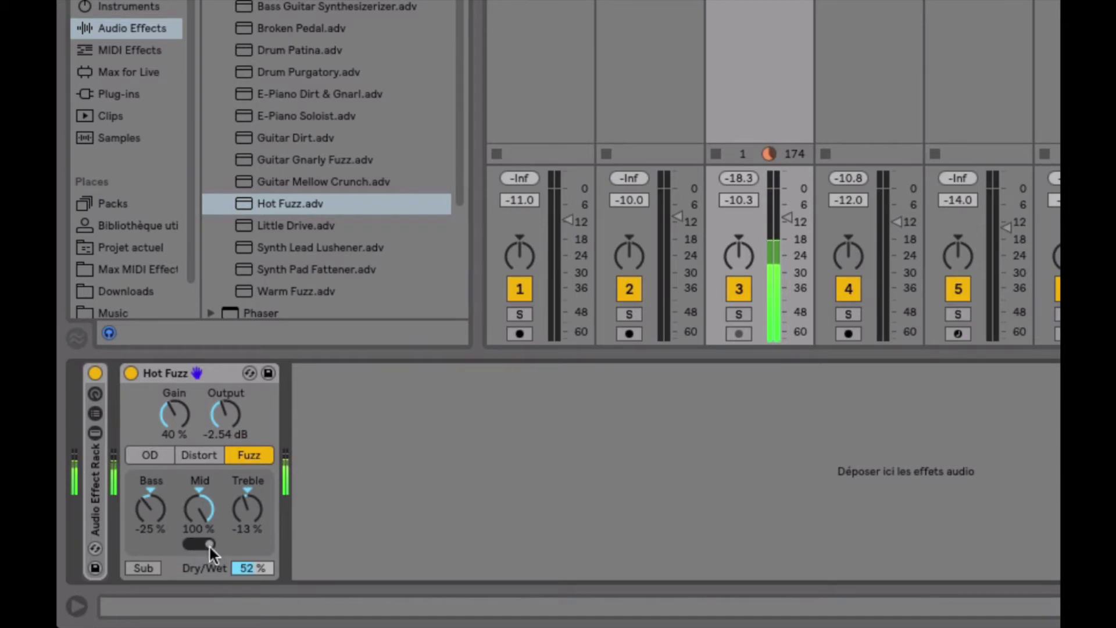
{"action": "mouse_move", "coordinate": [210, 547]}
{"action": "left_mouse_down"}
{"action": "mouse_move", "coordinate": [186, 542]}
{"action": "mouse_move", "coordinate": [205, 530]}
{"action": "mouse_move", "coordinate": [205, 557]}
{"action": "left_mouse_up"}
{"action": "left_click_drag", "start_coordinate": [255, 567], "coordinate": [254, 537]}
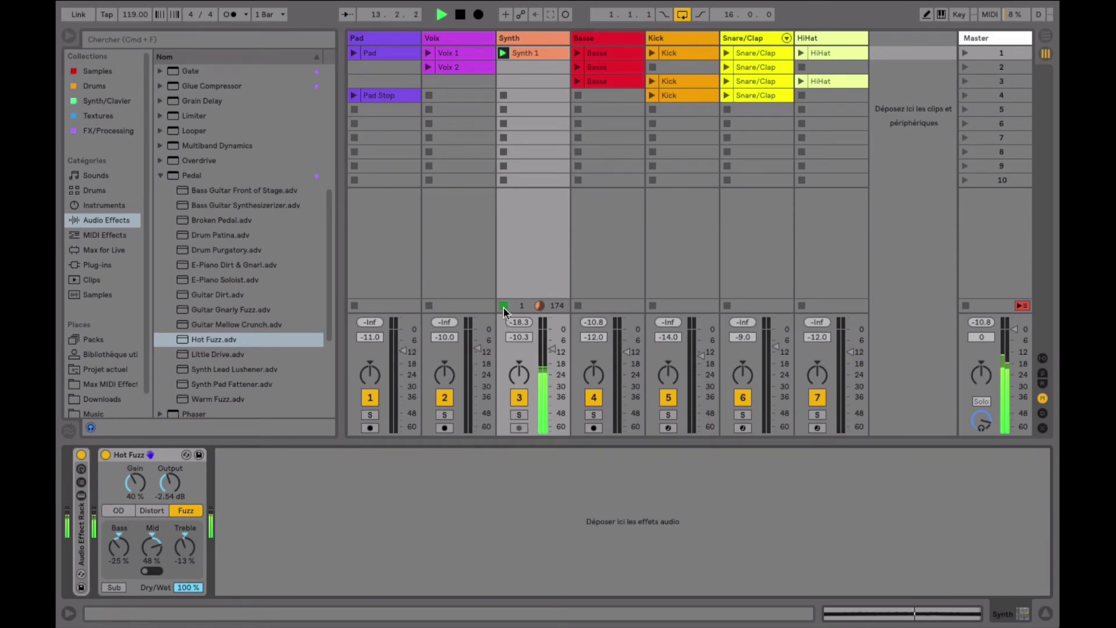
{"action": "left_click", "coordinate": [503, 306]}
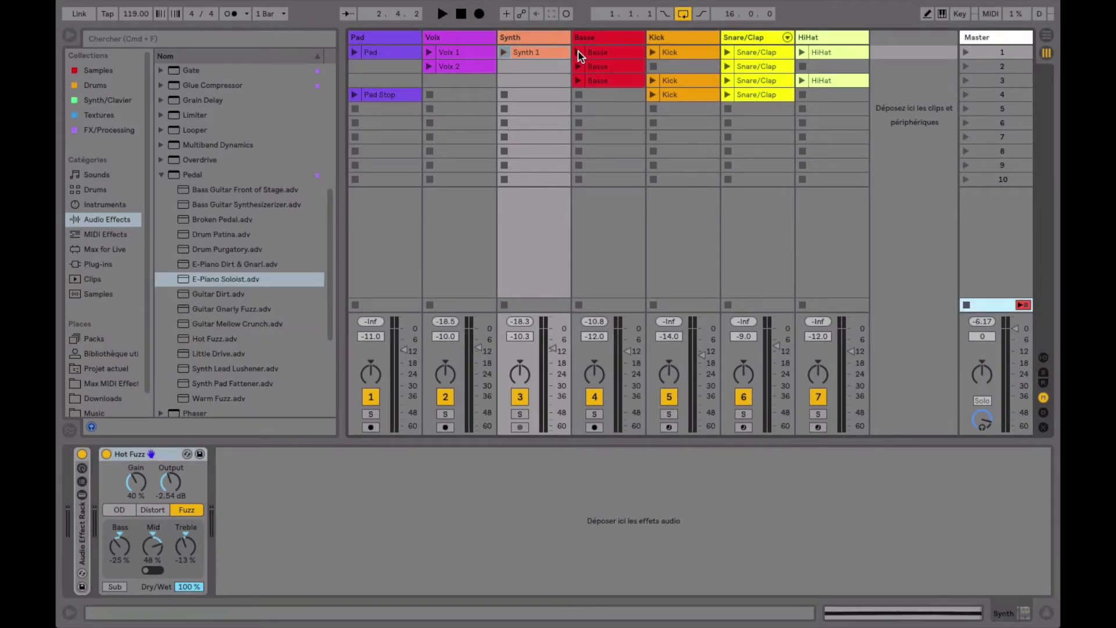
Step: Play the first Basse clip together with the Synth 1 and Voix 1 clips
{"action": "left_click", "coordinate": [579, 52]}
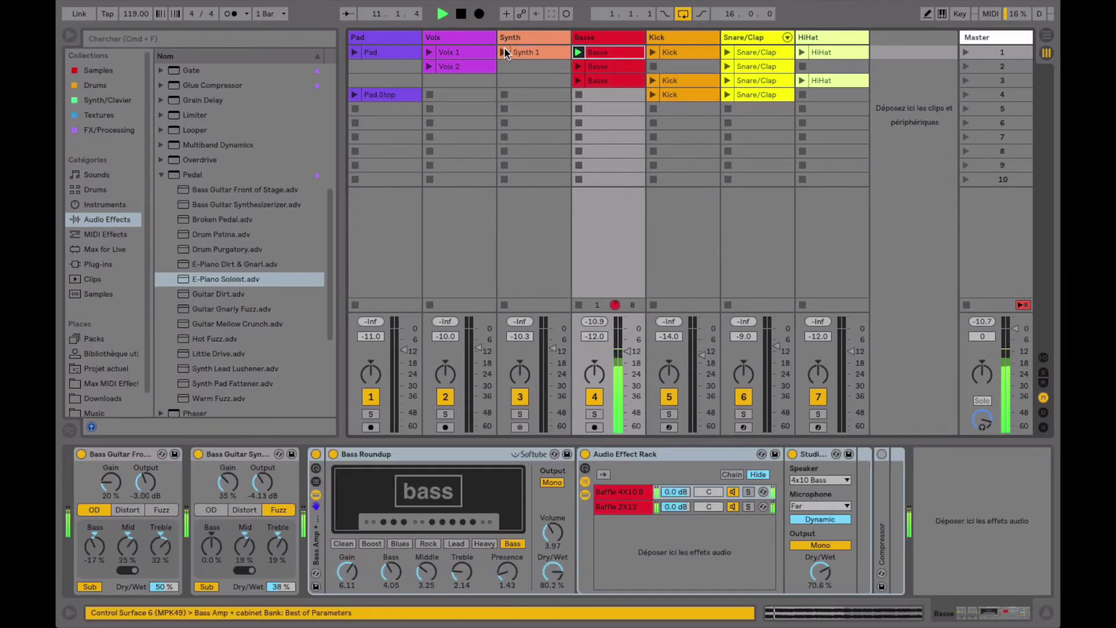
{"action": "left_click", "coordinate": [505, 52]}
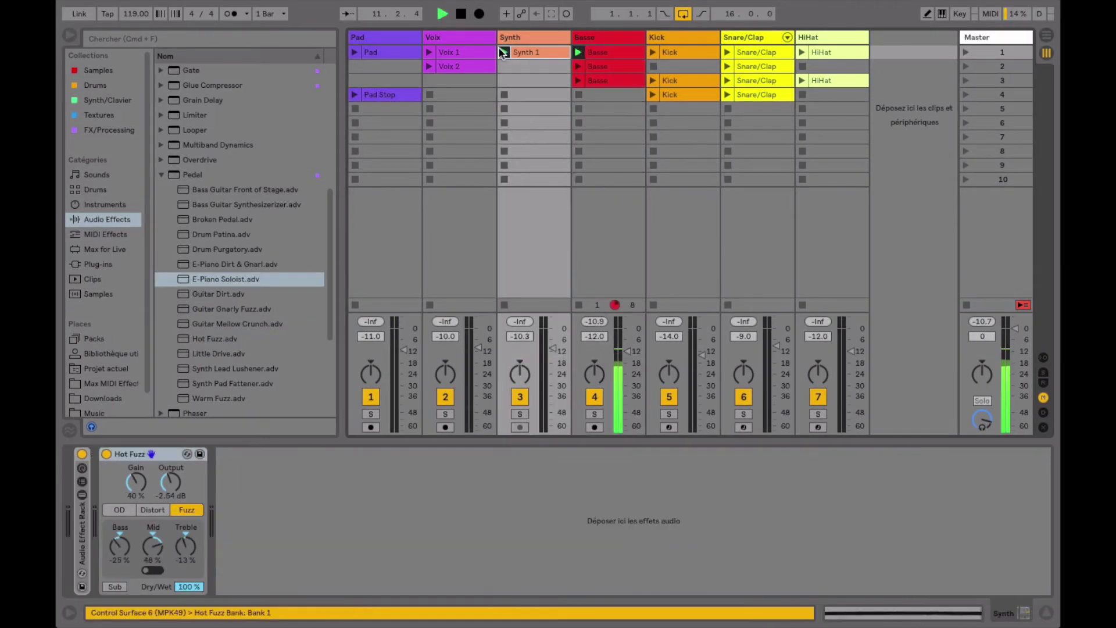
{"action": "left_click", "coordinate": [430, 52]}
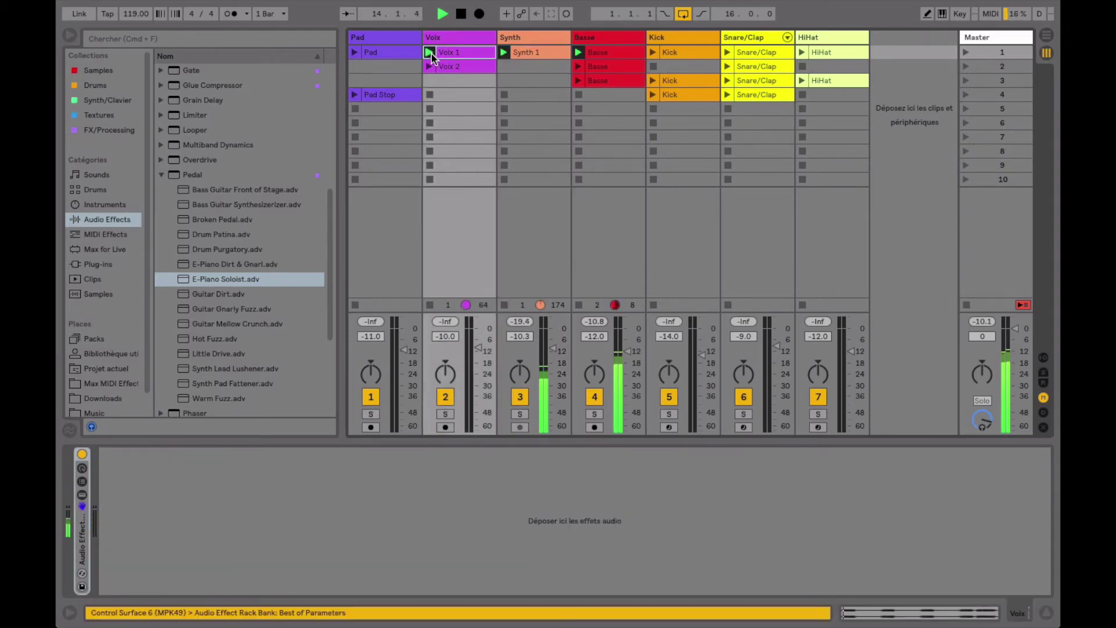
Step: Add the E-Piano Soloist Pedal preset to the Voix track and set its Dry/Wet to 100 %
{"action": "left_click", "coordinate": [220, 281]}
{"action": "double_click", "coordinate": [219, 277]}
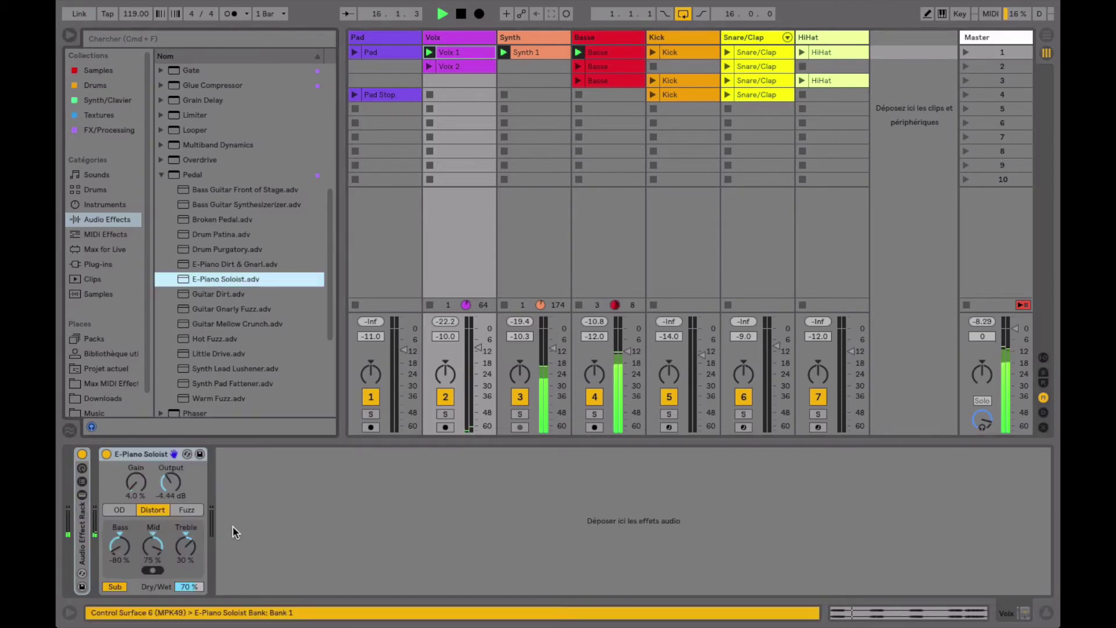
{"action": "left_click_drag", "start_coordinate": [187, 586], "coordinate": [187, 570]}
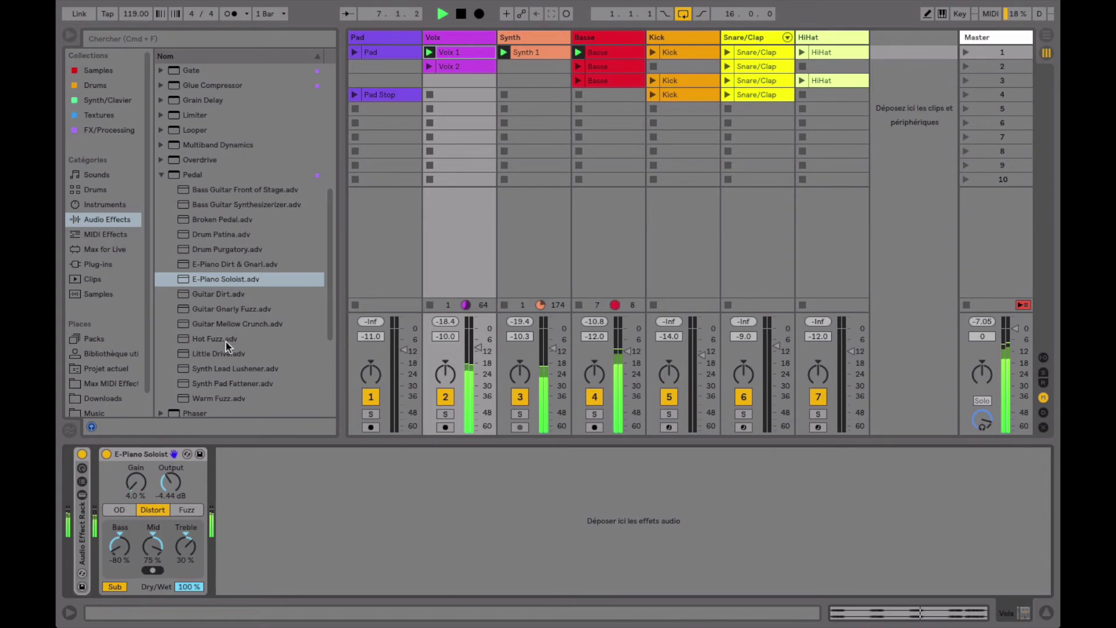
Step: Add the Synth Pad Fattener preset to the Pad track while its clip plays, setting Bass to -57 %, Treble to 59 % and Dry/Wet to 100 %
{"action": "left_click", "coordinate": [355, 52]}
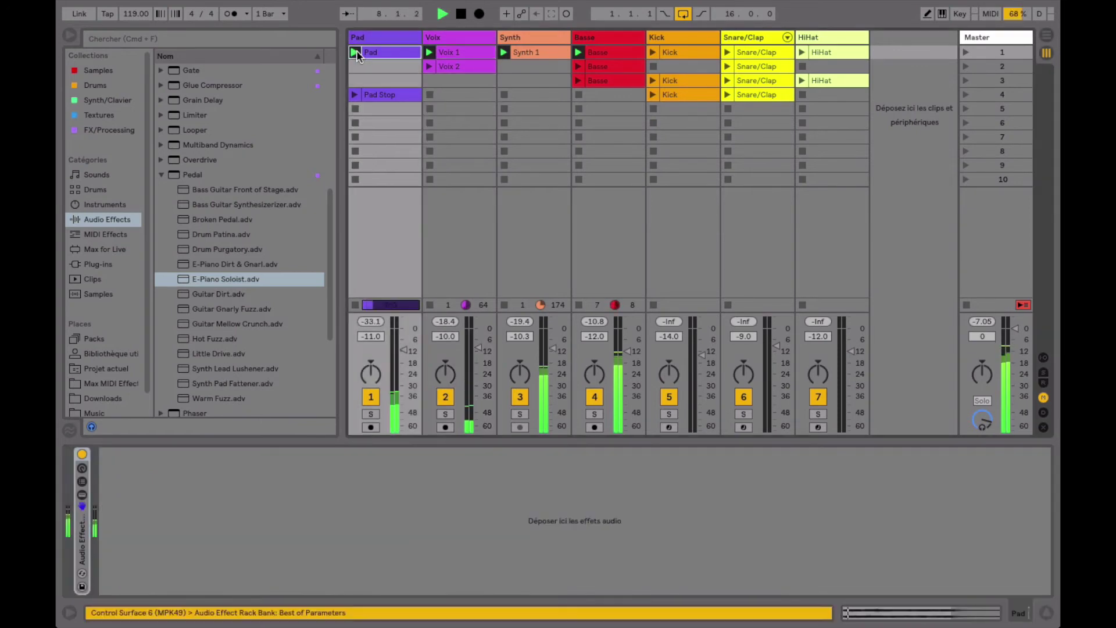
{"action": "left_click_drag", "start_coordinate": [224, 382], "coordinate": [373, 38]}
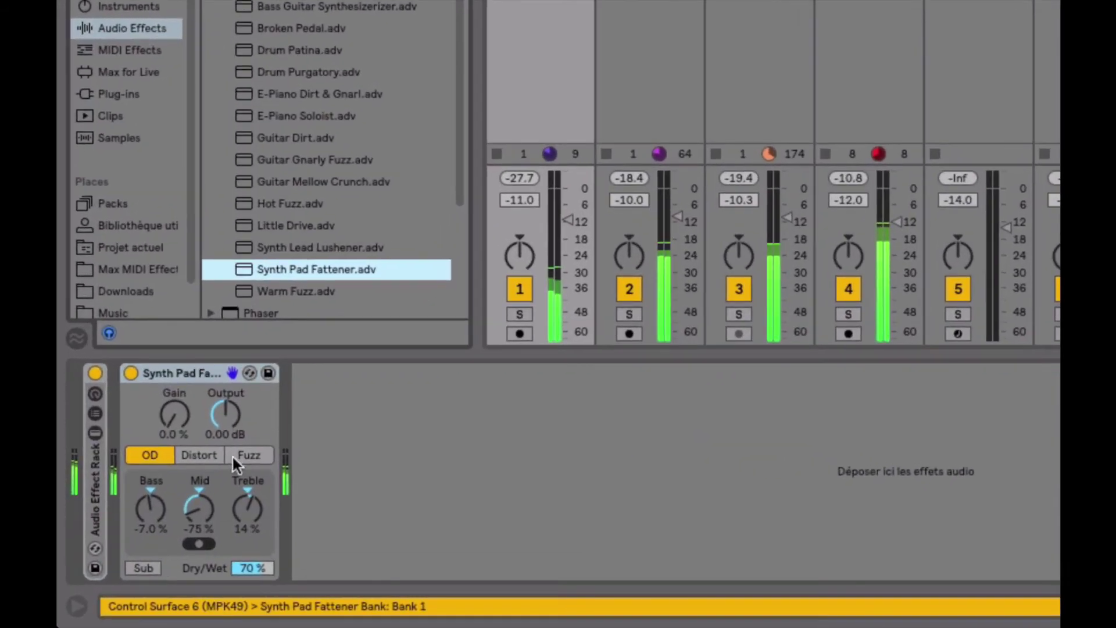
{"action": "left_click", "coordinate": [155, 514]}
{"action": "left_click_drag", "start_coordinate": [155, 514], "coordinate": [155, 544]}
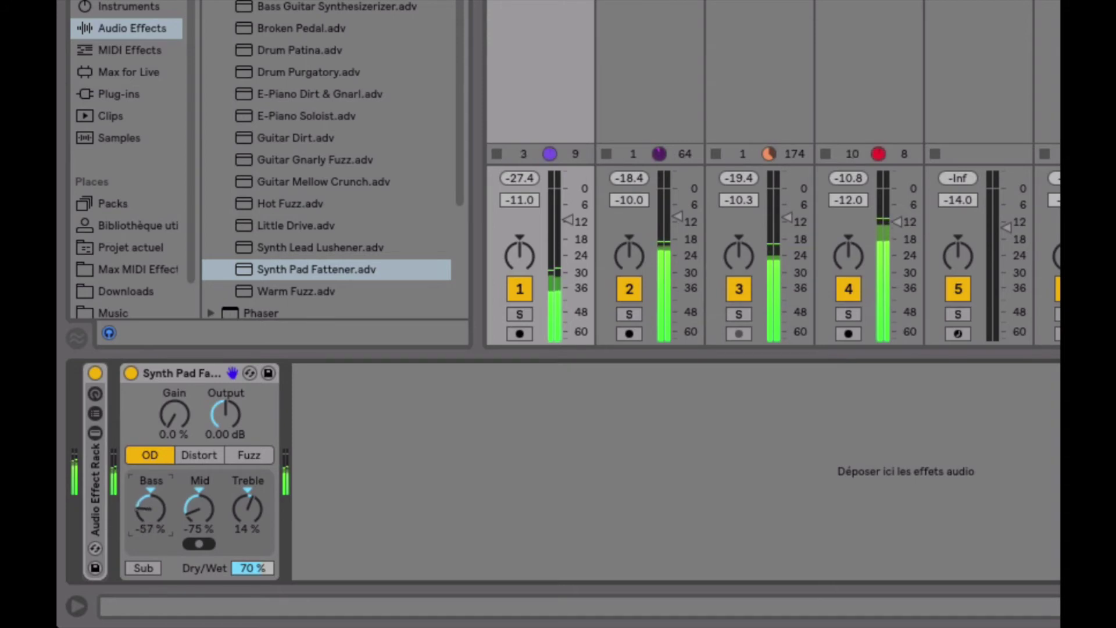
{"action": "left_click_drag", "start_coordinate": [254, 565], "coordinate": [251, 507]}
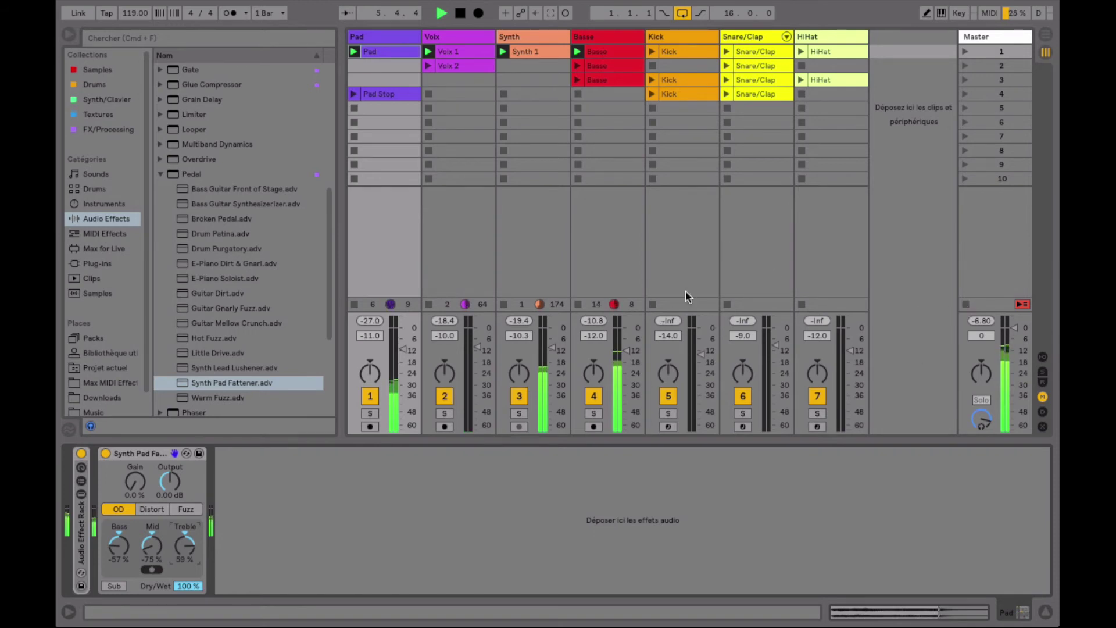
{"action": "key", "text": "space"}
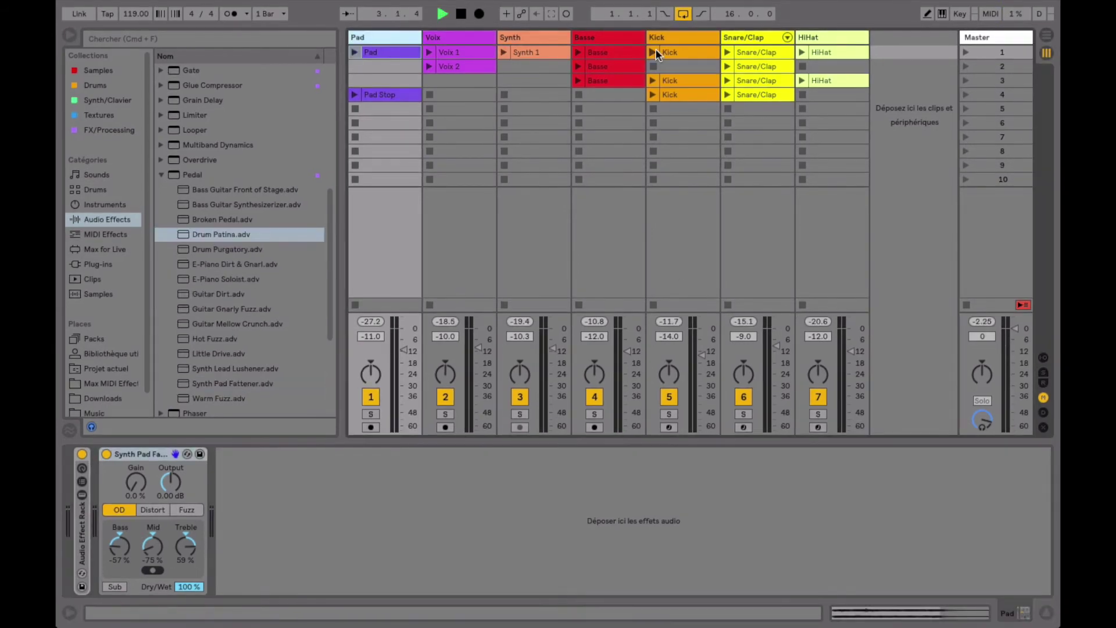
Step: Play the first Kick clip and add the Little Drive Pedal preset after Kick 909 with Bass at 43 %
{"action": "left_click", "coordinate": [654, 53]}
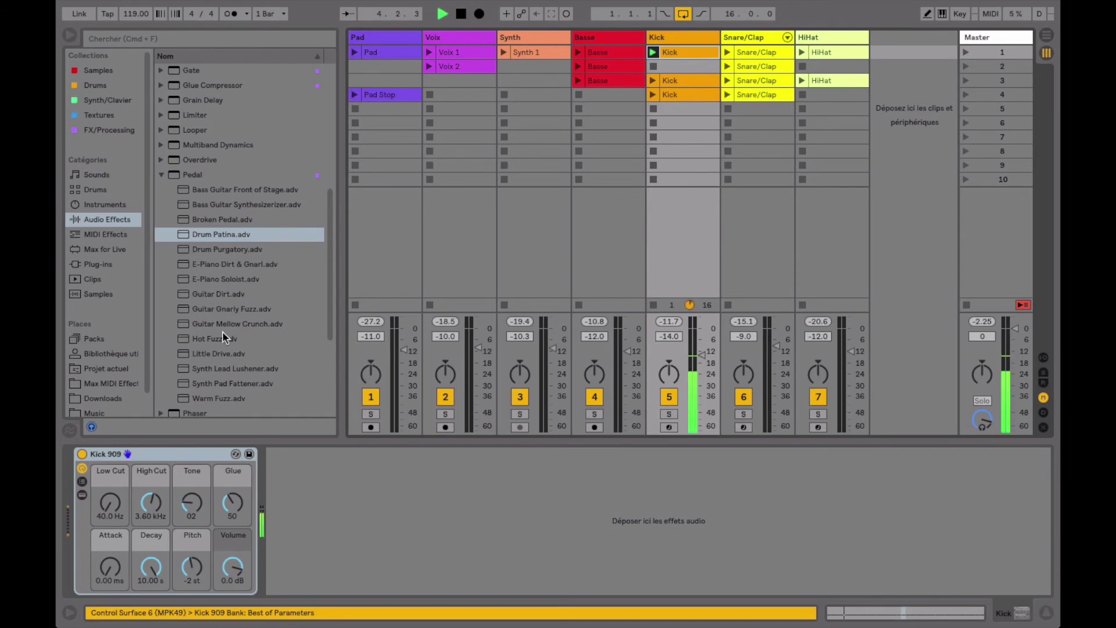
{"action": "left_click_drag", "start_coordinate": [217, 349], "coordinate": [334, 499]}
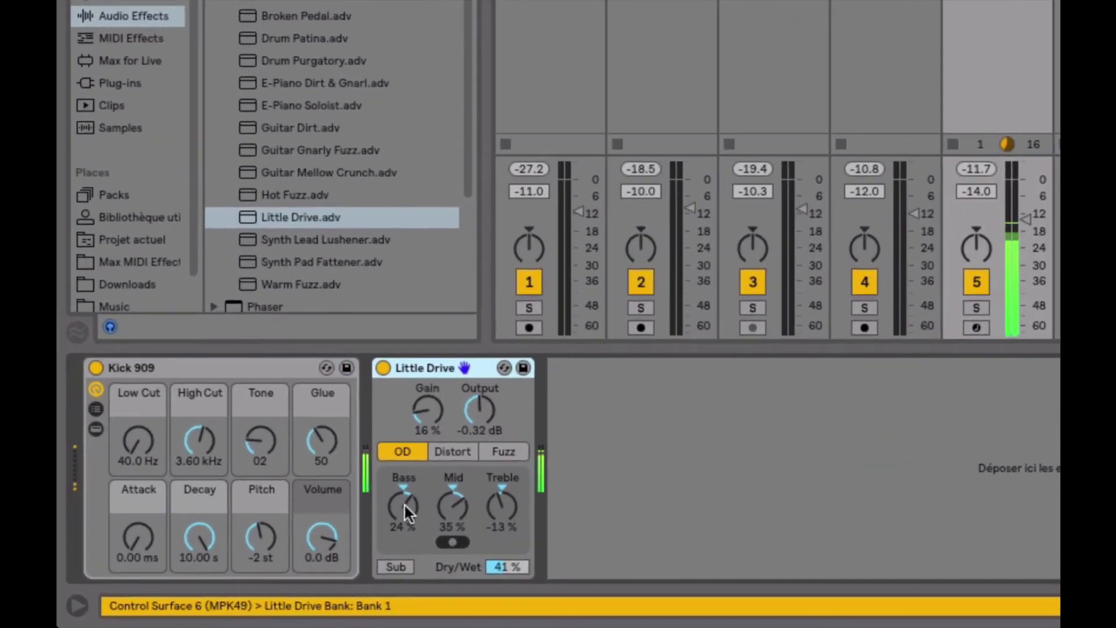
{"action": "left_click", "coordinate": [288, 544]}
{"action": "left_click_drag", "start_coordinate": [406, 504], "coordinate": [405, 493]}
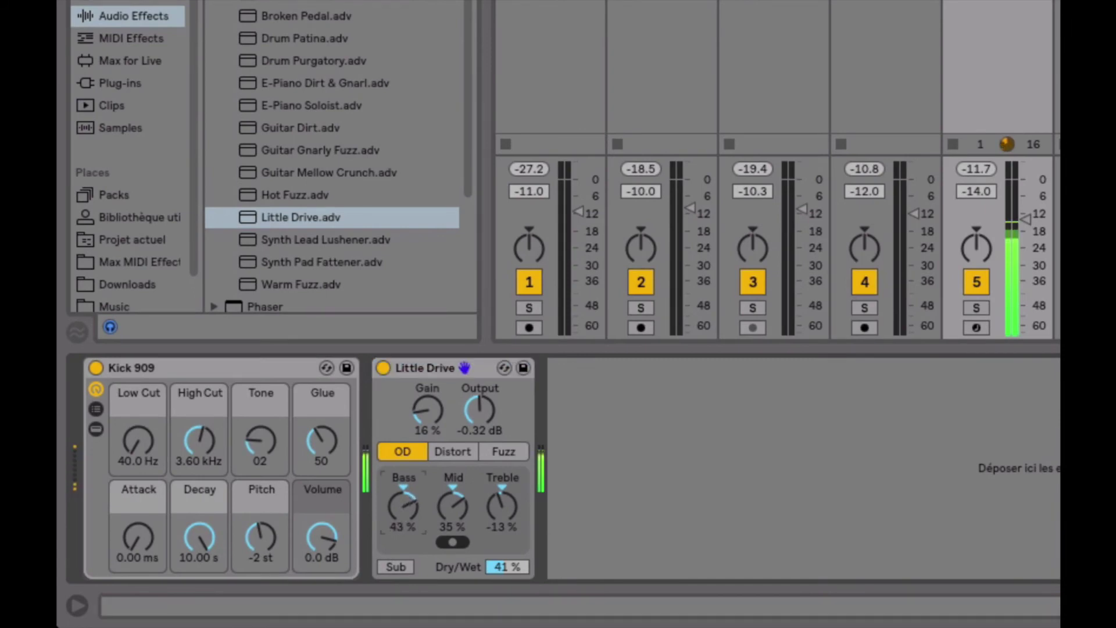
Step: Turn on Sub in the Kick track's Little Drive pedal and play the first Snare/Clap clip alongside the kick
{"action": "left_click", "coordinate": [400, 565]}
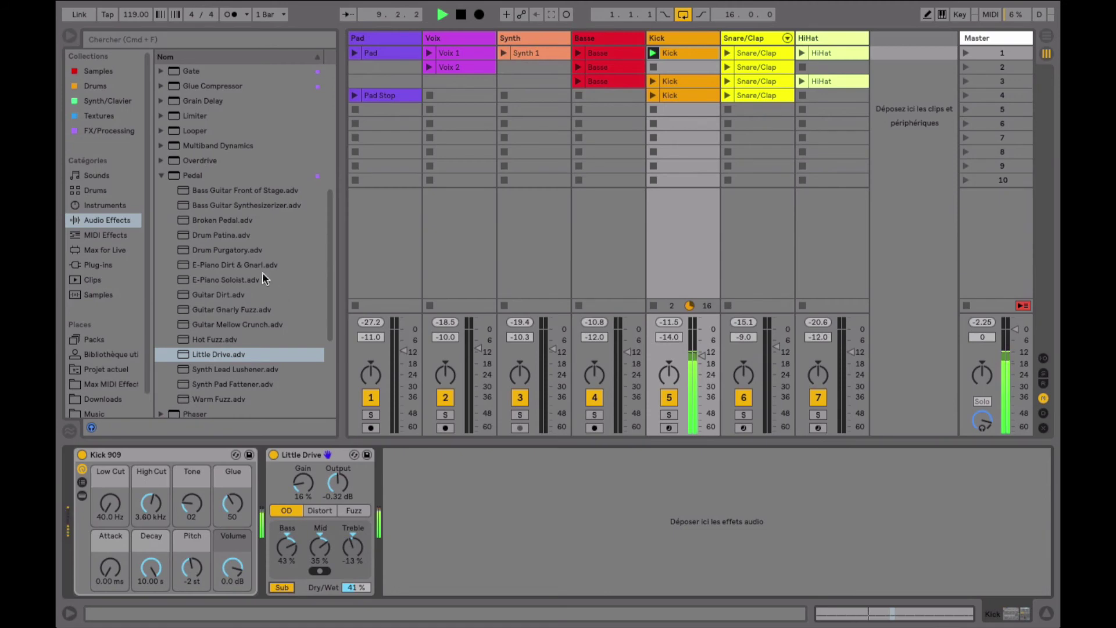
{"action": "left_click", "coordinate": [731, 47]}
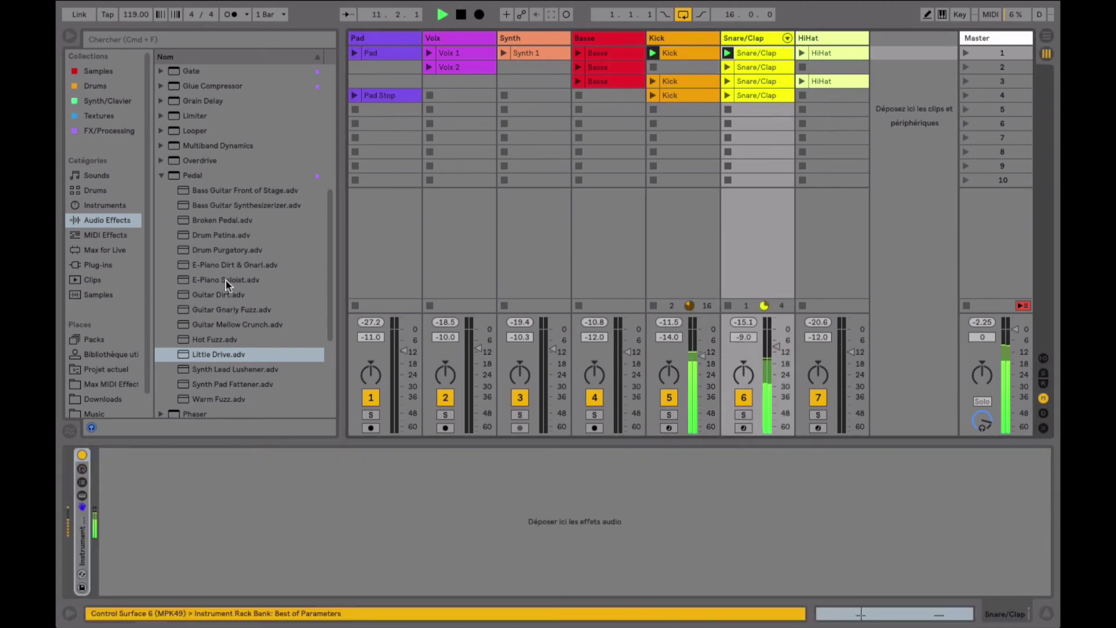
Step: Add the Drum Purgatory Pedal preset to the Snare/Clap track and set its Gain to 30 % and Treble to 49 %
{"action": "left_click", "coordinate": [221, 251]}
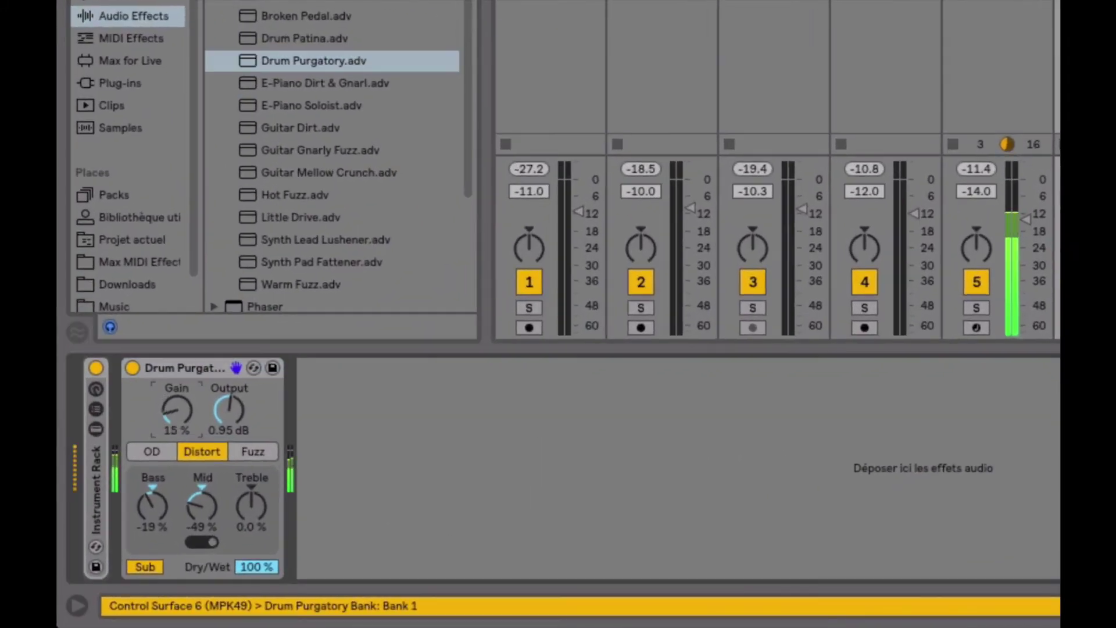
{"action": "mouse_move", "coordinate": [156, 418]}
{"action": "left_mouse_down"}
{"action": "mouse_move", "coordinate": [155, 398]}
{"action": "mouse_move", "coordinate": [164, 406]}
{"action": "left_mouse_up"}
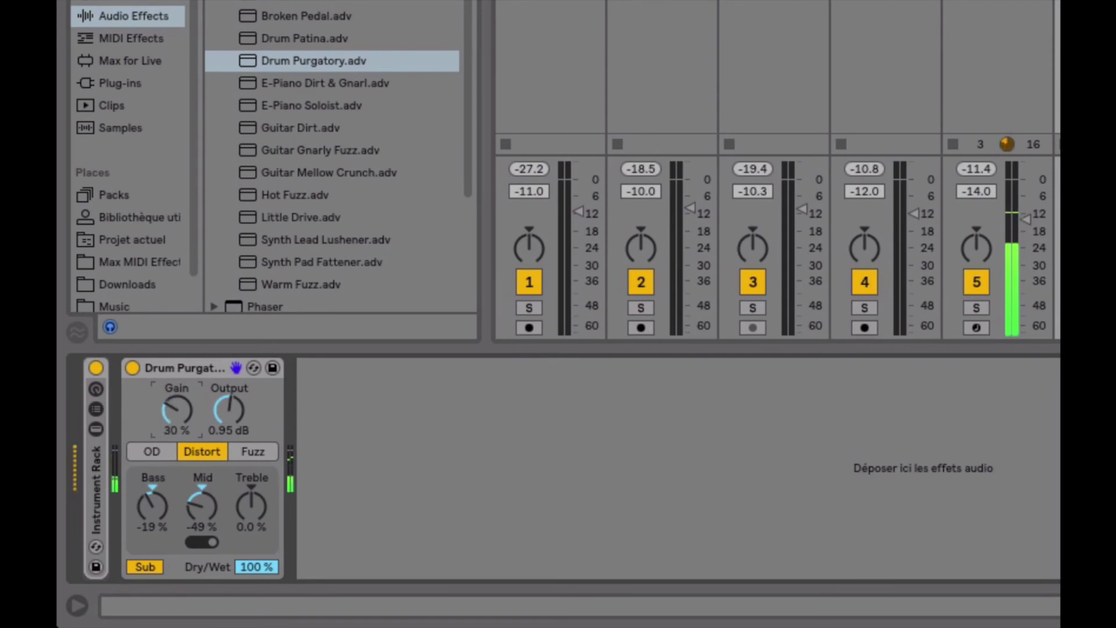
{"action": "left_click_drag", "start_coordinate": [251, 506], "coordinate": [252, 488]}
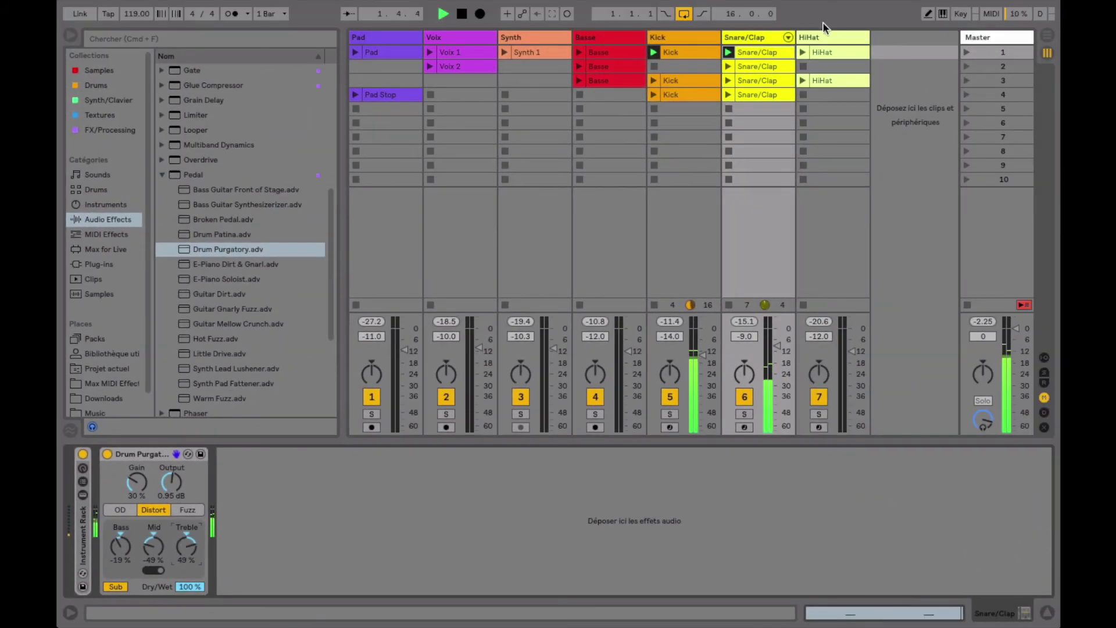
Step: Play the first HiHat clip and add the E-Piano Soloist Pedal preset to its track with Dry/Wet at 100 %
{"action": "left_click", "coordinate": [805, 52]}
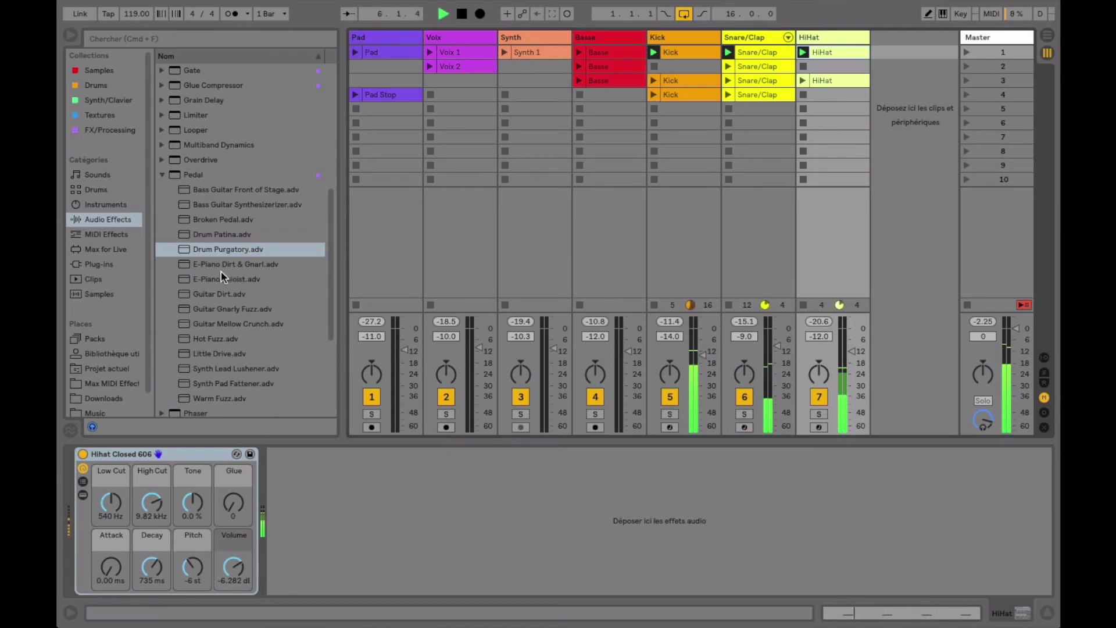
{"action": "left_click_drag", "start_coordinate": [215, 281], "coordinate": [820, 37]}
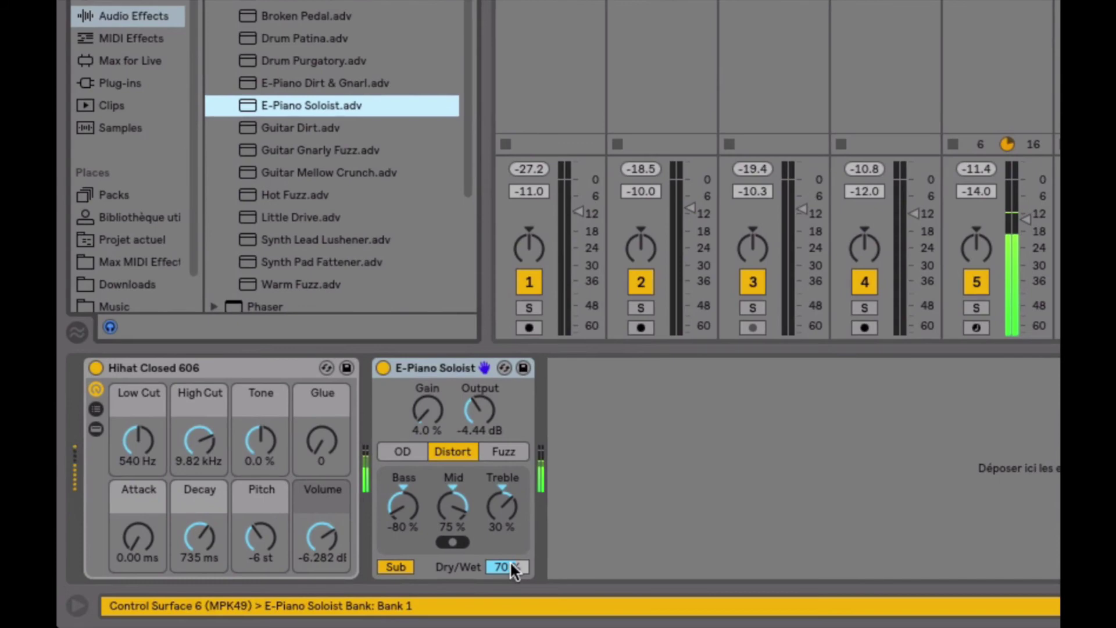
{"action": "left_click_drag", "start_coordinate": [510, 564], "coordinate": [511, 517]}
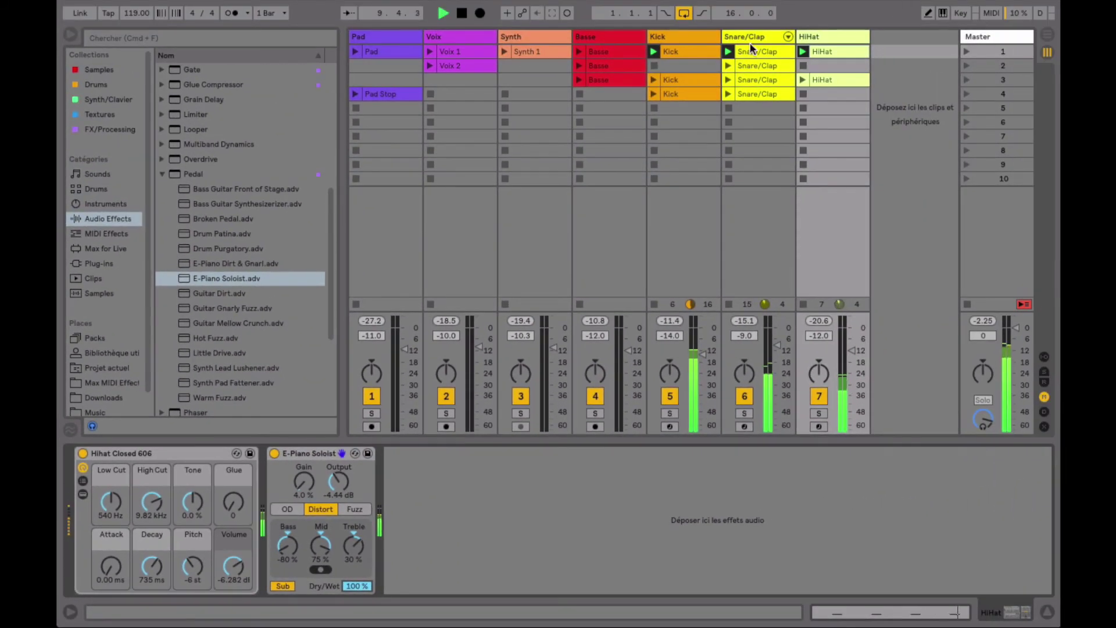
Step: Group the Kick, Snare/Clap and HiHat tracks and add the Drum Patina Pedal preset to the group
{"action": "left_click", "coordinate": [696, 36]}
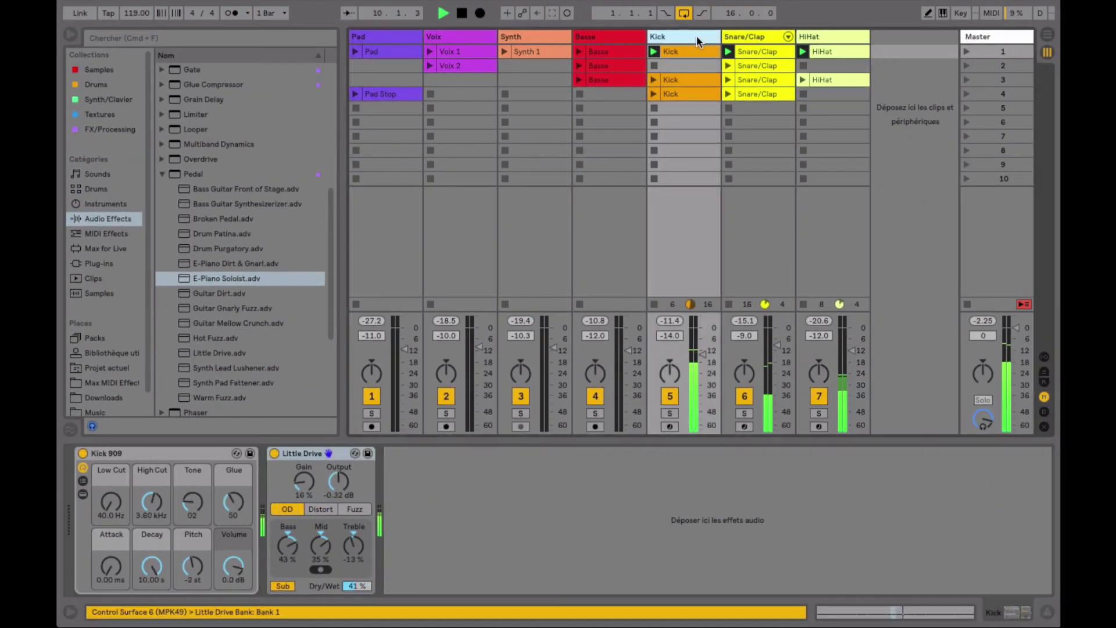
{"action": "left_click", "coordinate": [820, 36], "text": "shift"}
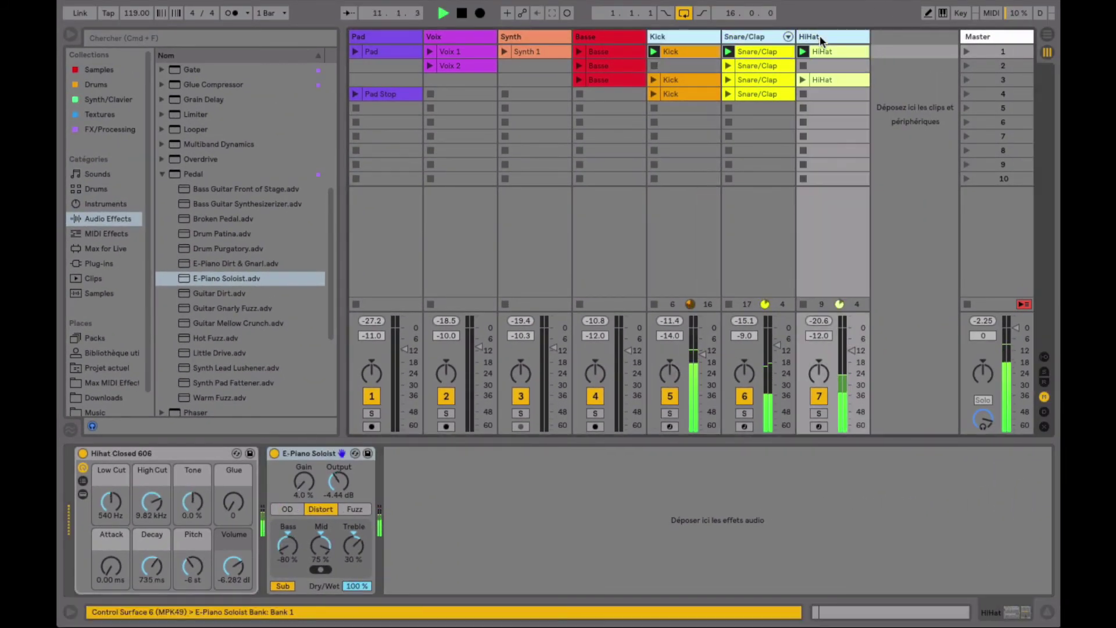
{"action": "key", "text": "super+g"}
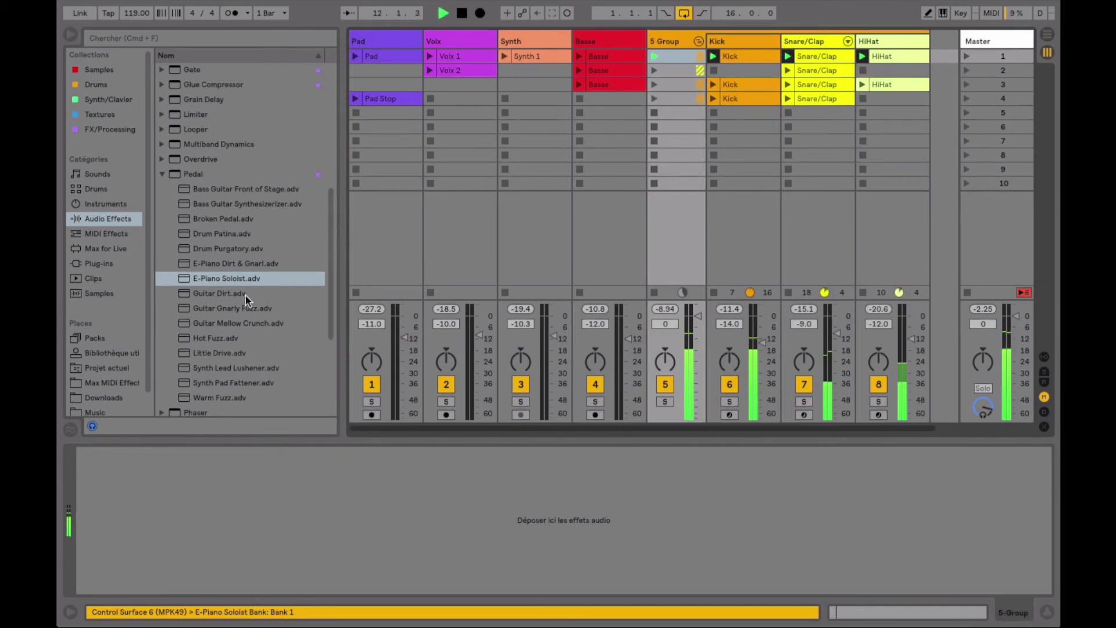
{"action": "left_click", "coordinate": [221, 234]}
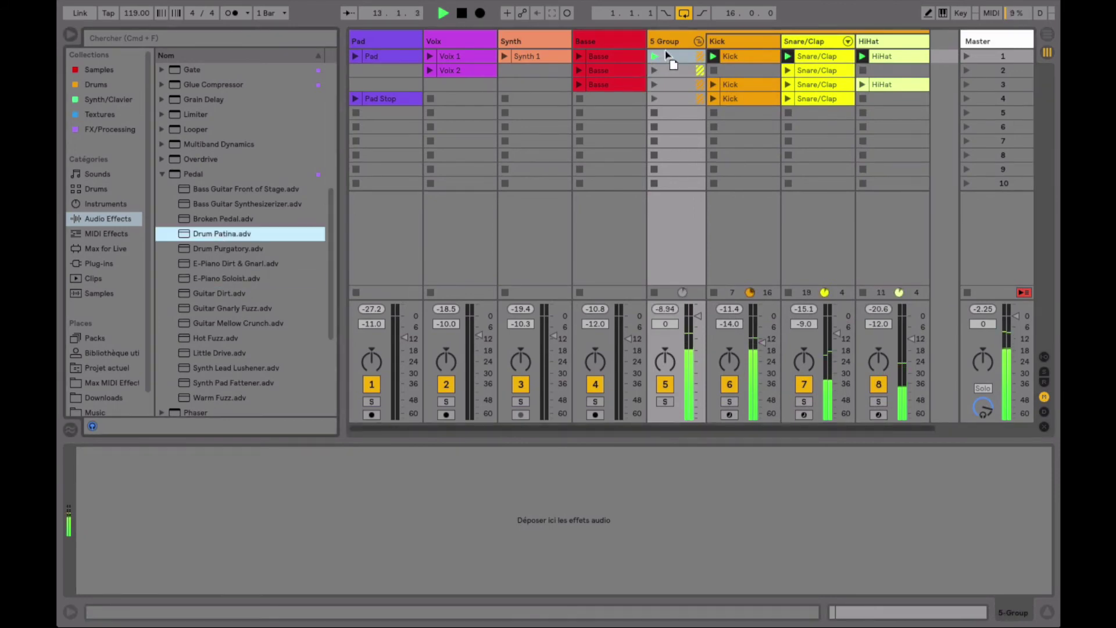
{"action": "key", "text": "Return"}
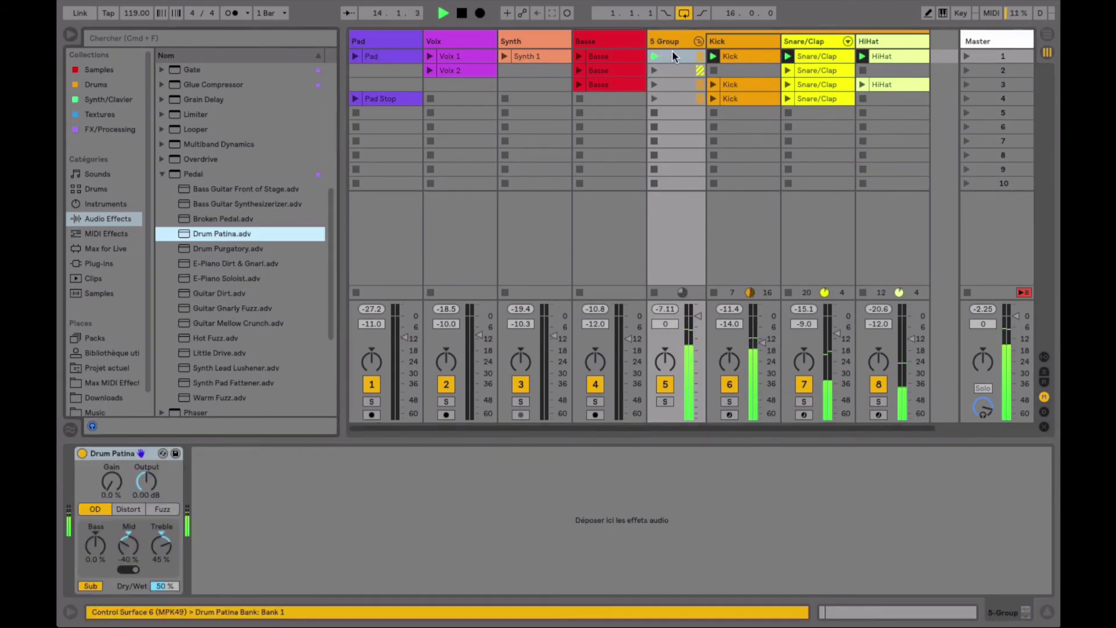
Step: Stop all clips, launch scene 1 and bypass the Drum Patina pedal on the drum group
{"action": "left_click", "coordinate": [968, 294]}
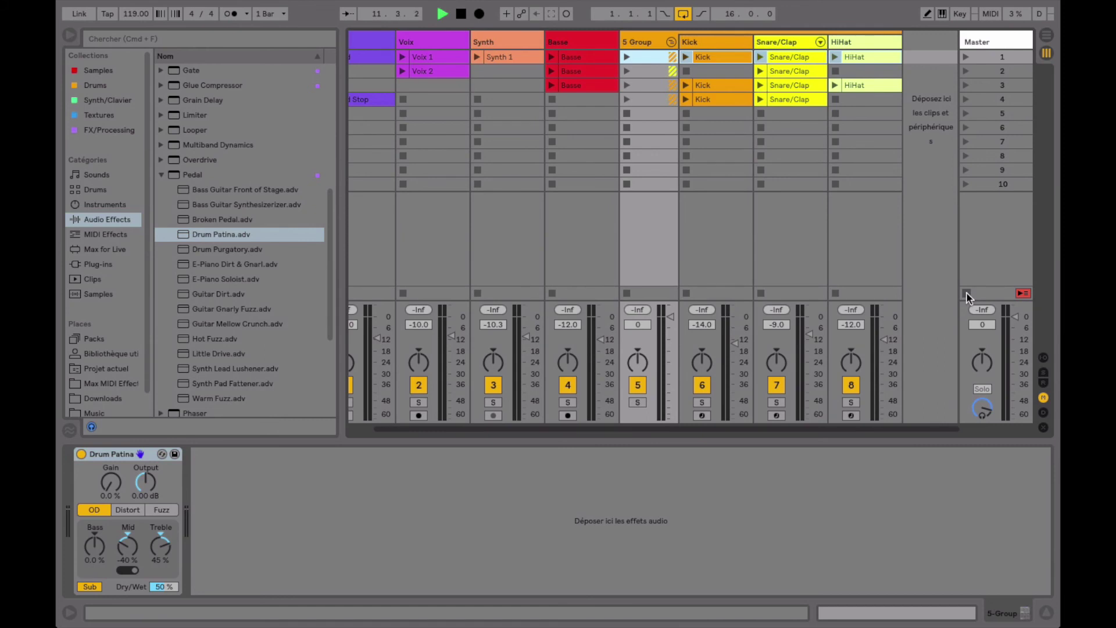
{"action": "left_click", "coordinate": [965, 57]}
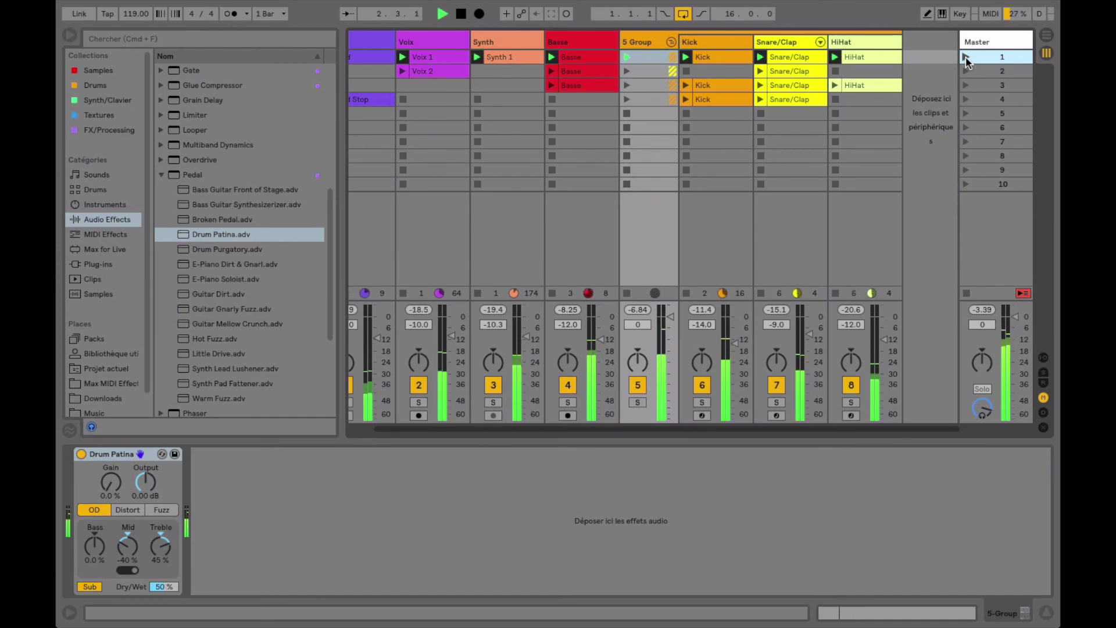
{"action": "key", "text": "0"}
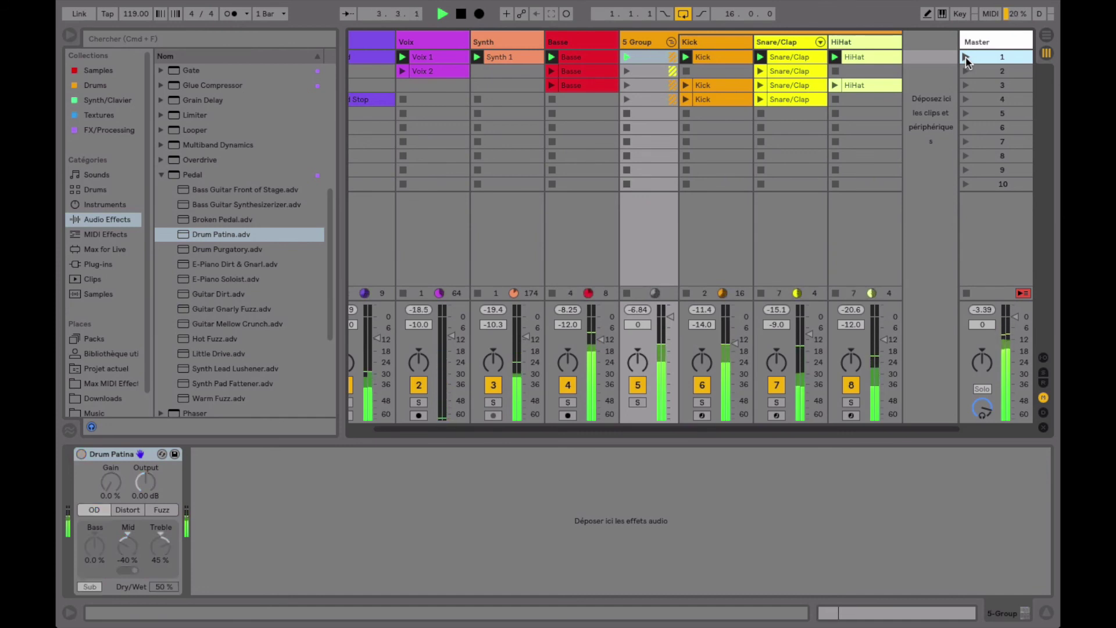